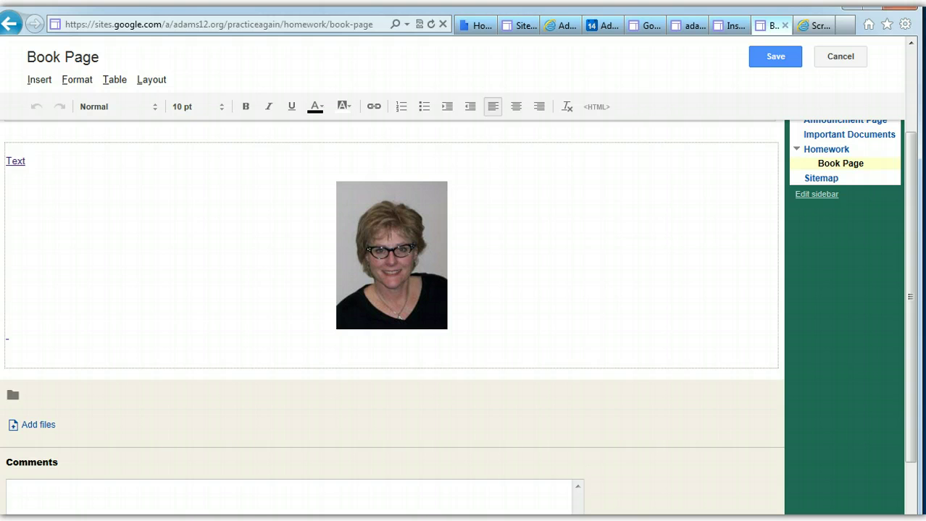
# Place the cursor above the Text link at the top of the Book Page and open the Insert list.
pyautogui.click(907, 392)
pyautogui.moveTo(909, 342); pyautogui.dragTo(904, 270)
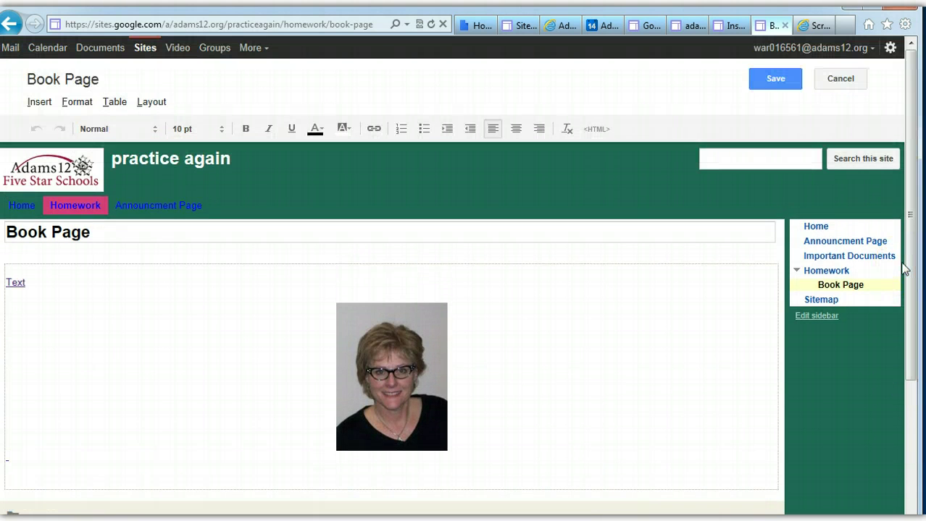
pyautogui.click(11, 270)
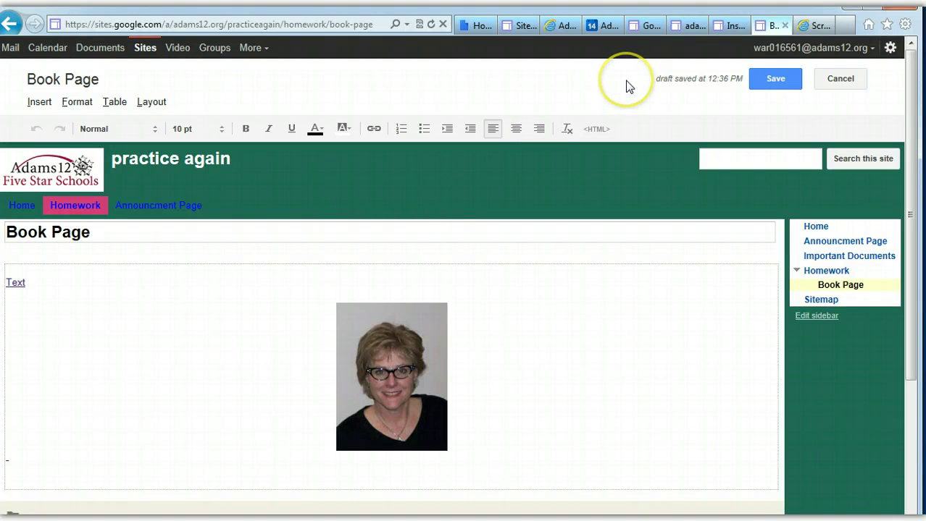
pyautogui.click(35, 104)
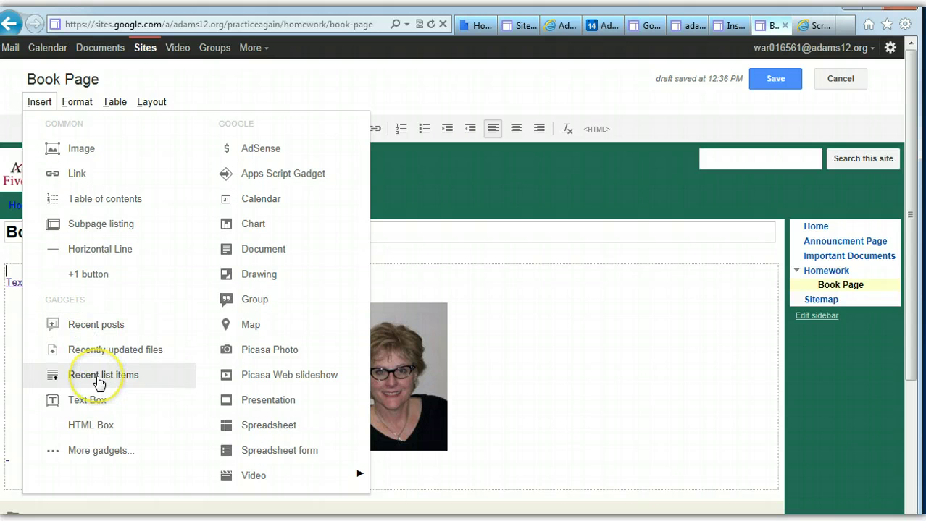
# In the More gadgets gallery, list the Public gadgets and view the Weather gadget's details.
pyautogui.click(95, 452)
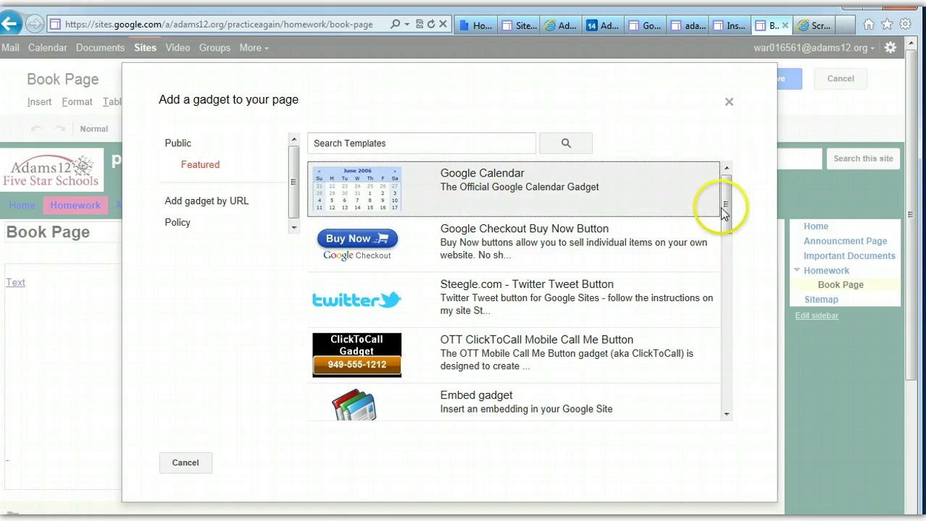
pyautogui.moveTo(722, 203); pyautogui.dragTo(720, 178)
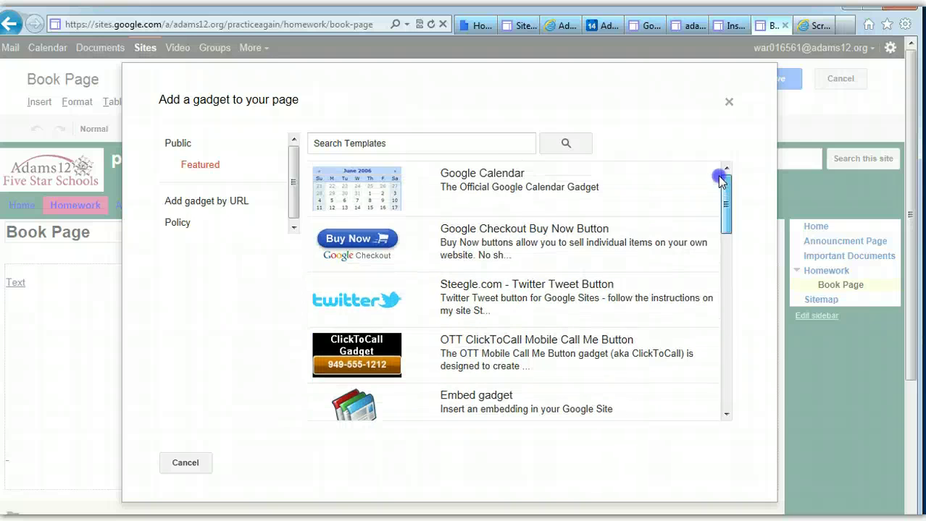
pyautogui.click(181, 142)
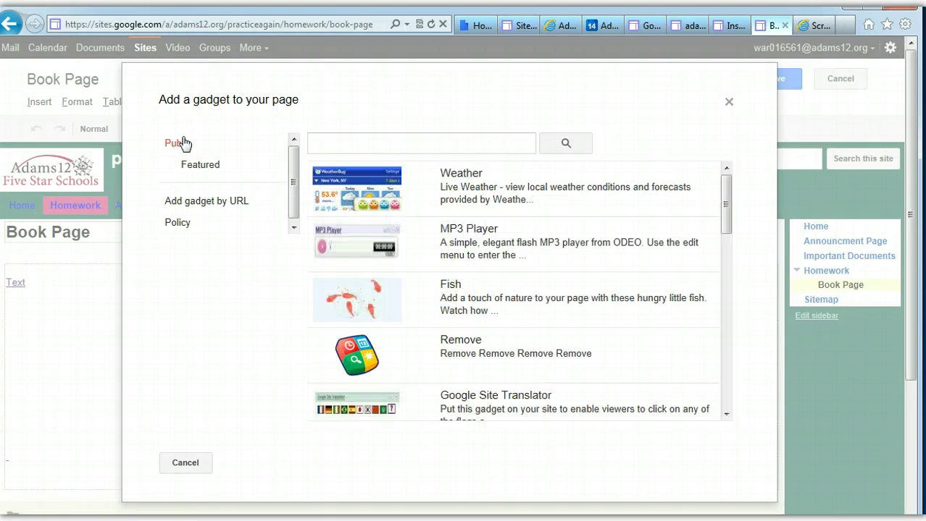
pyautogui.click(383, 199)
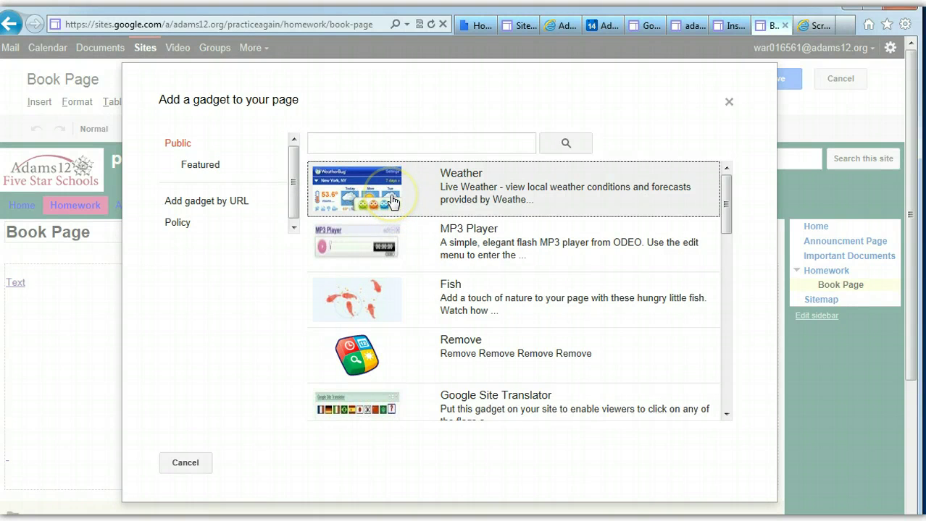
pyautogui.click(392, 200)
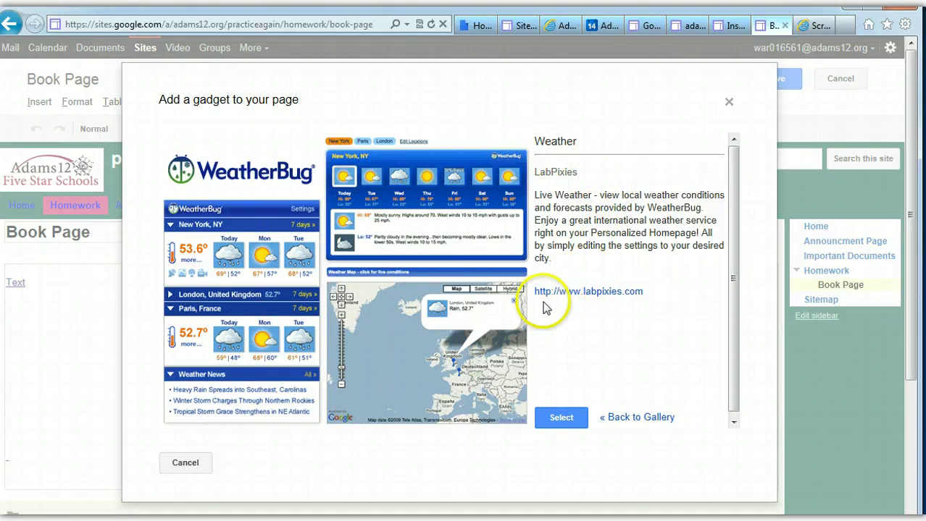
# Select the Weather gadget, set its width to 50 percent and include a scrollbar.
pyautogui.click(561, 419)
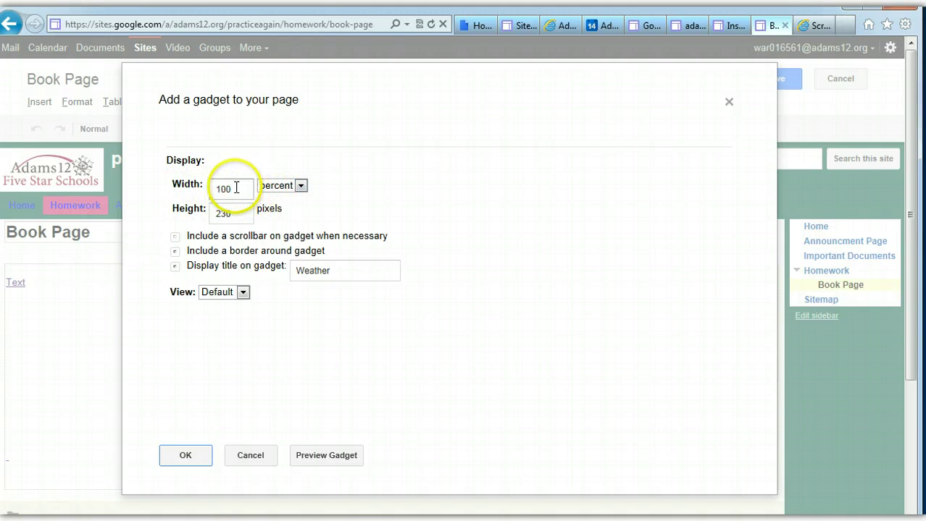
pyautogui.moveTo(233, 188); pyautogui.dragTo(206, 189)
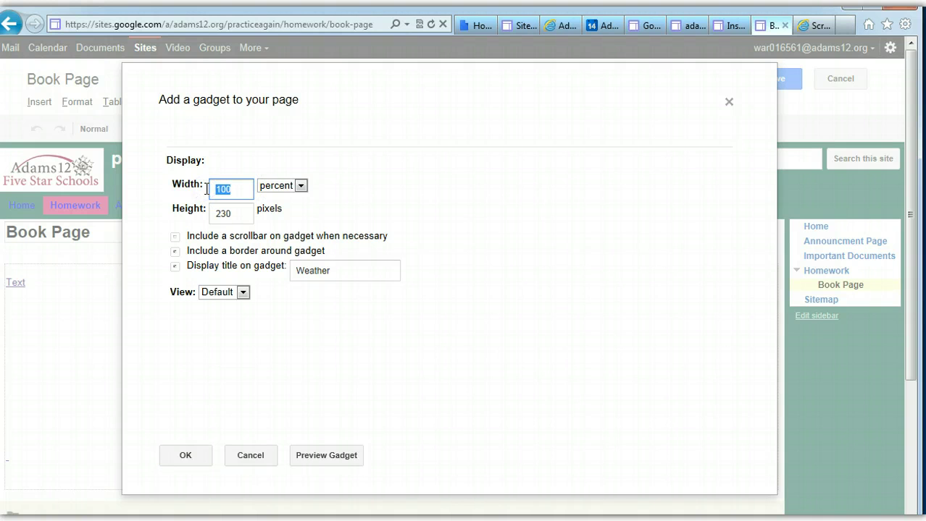
pyautogui.click(278, 236)
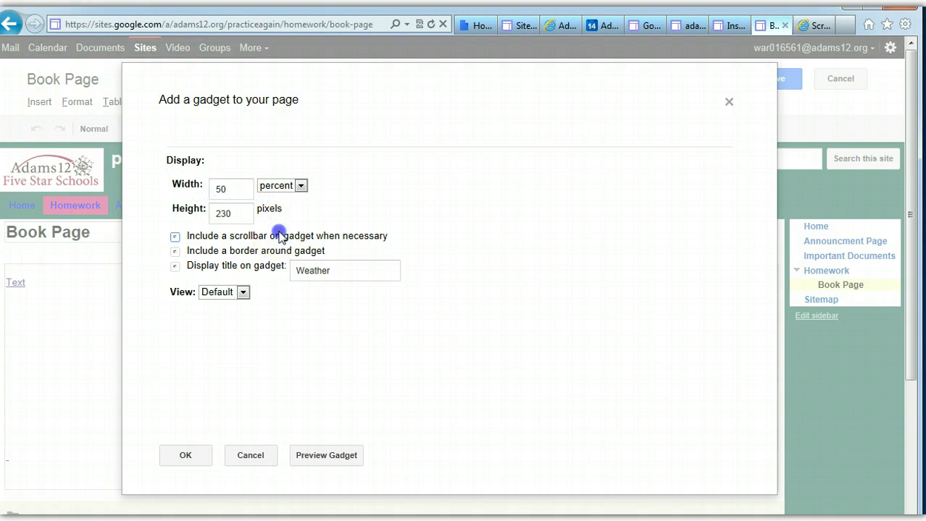
pyautogui.click(210, 230)
pyautogui.click(175, 238)
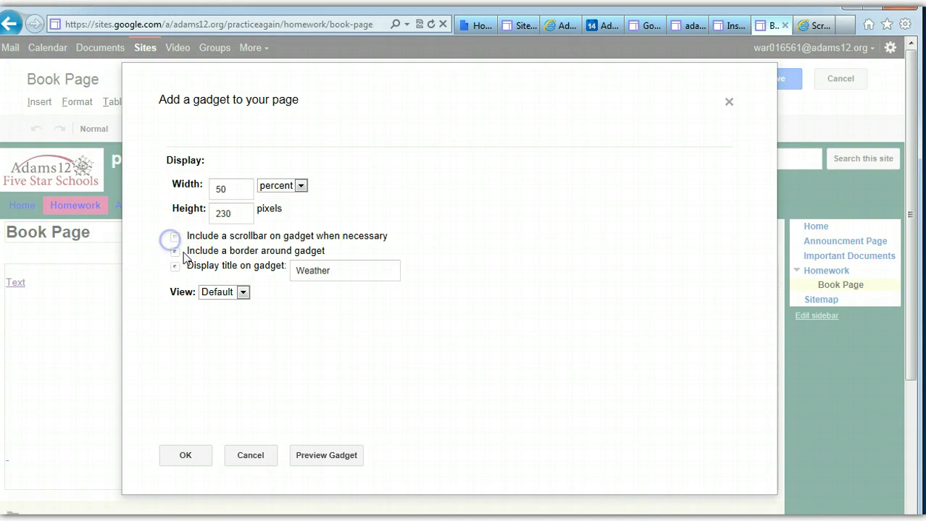
pyautogui.click(176, 251)
pyautogui.click(175, 236)
# Keep the Default view, preview the Weather gadget and insert it into the page.
pyautogui.click(242, 292)
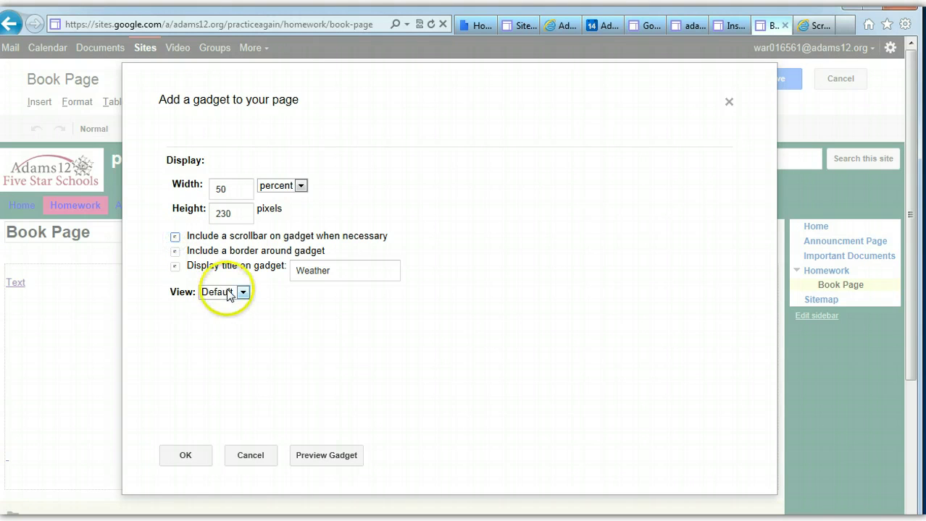
pyautogui.click(242, 297)
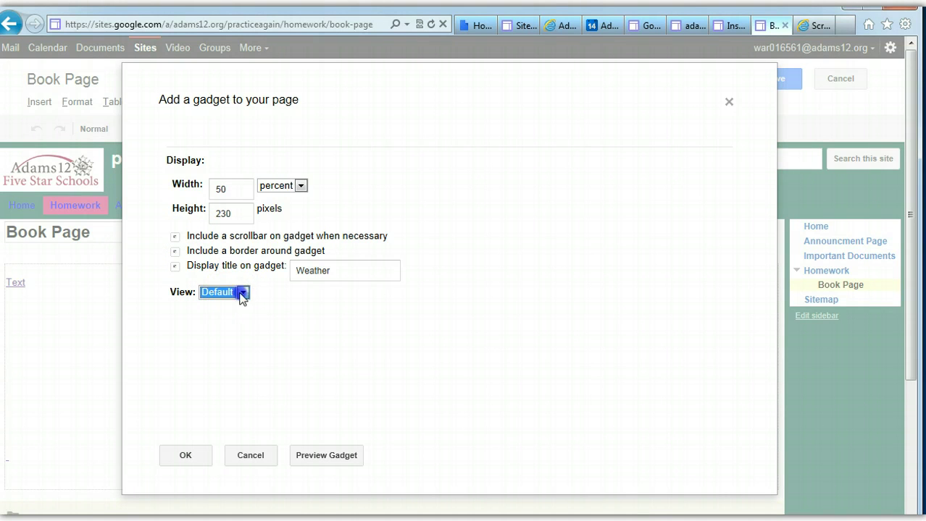
pyautogui.click(319, 456)
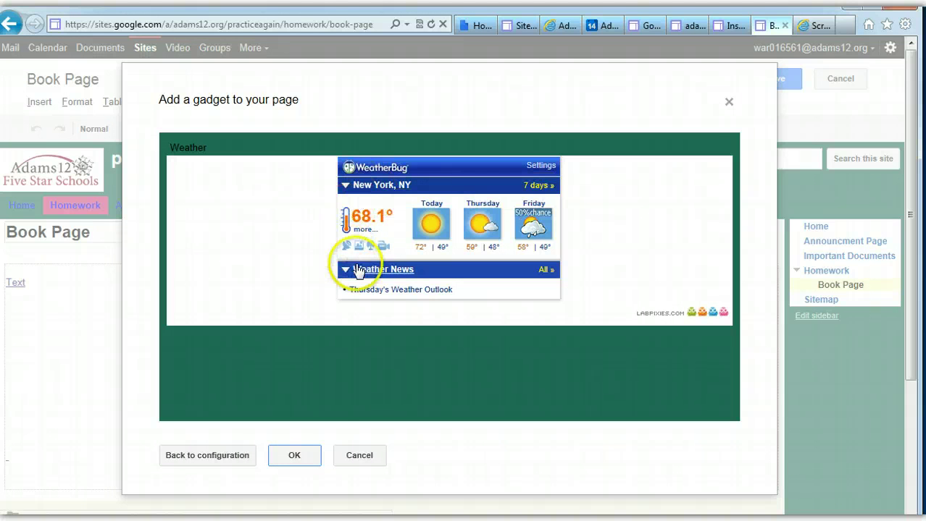
pyautogui.click(297, 456)
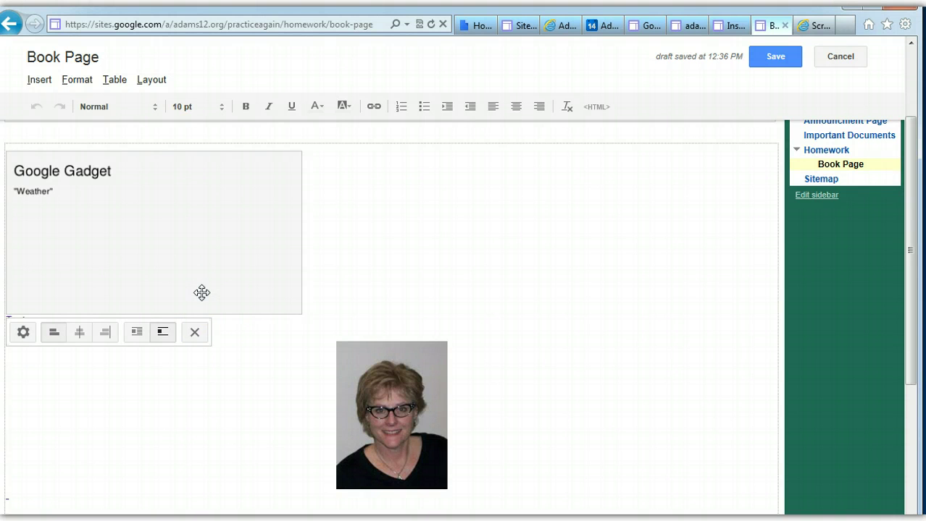
# Open the Weather gadget's settings and accept them unchanged.
pyautogui.click(165, 223)
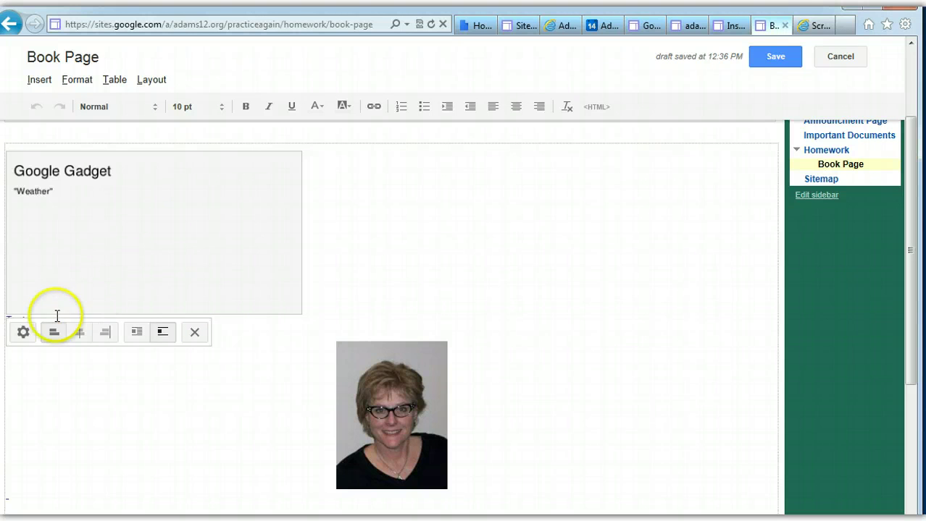
pyautogui.click(24, 334)
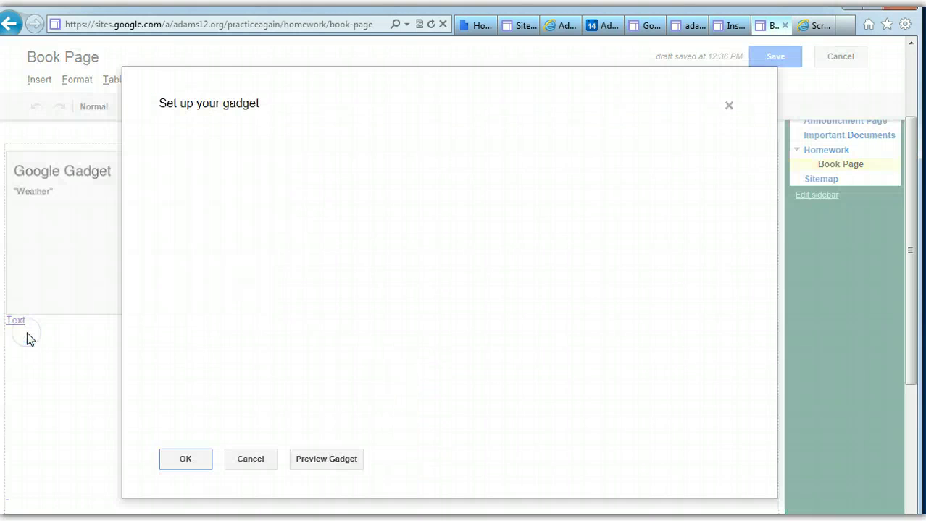
pyautogui.click(181, 461)
# Align the Weather gadget left with text wrap on, then save the Book Page.
pyautogui.click(85, 299)
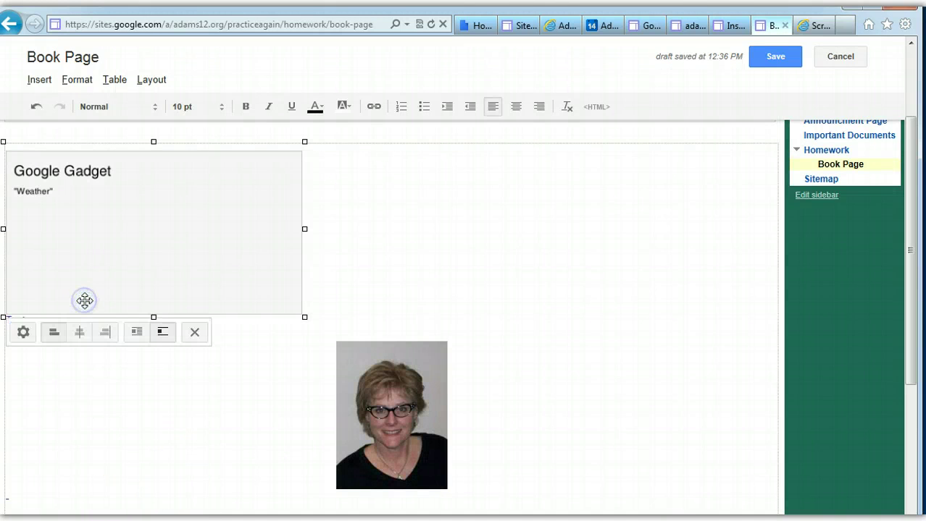
pyautogui.click(81, 332)
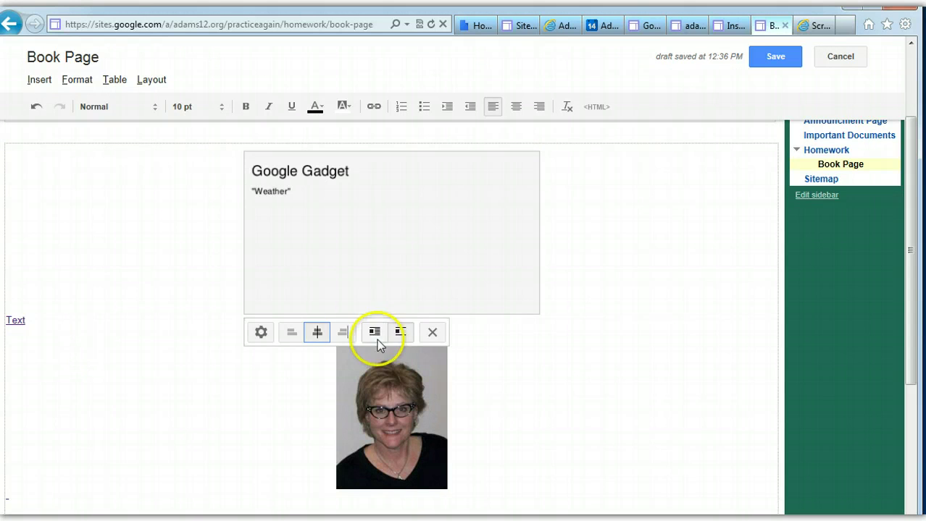
pyautogui.click(344, 333)
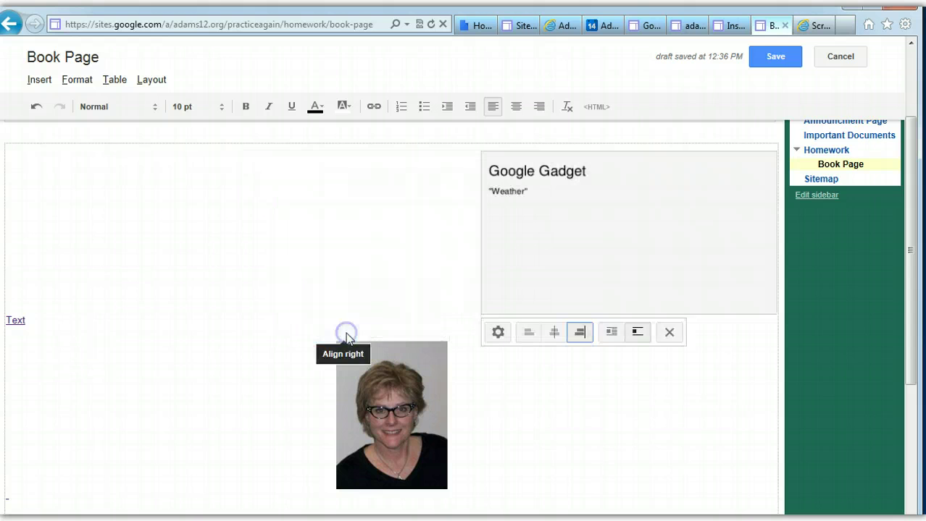
pyautogui.click(610, 335)
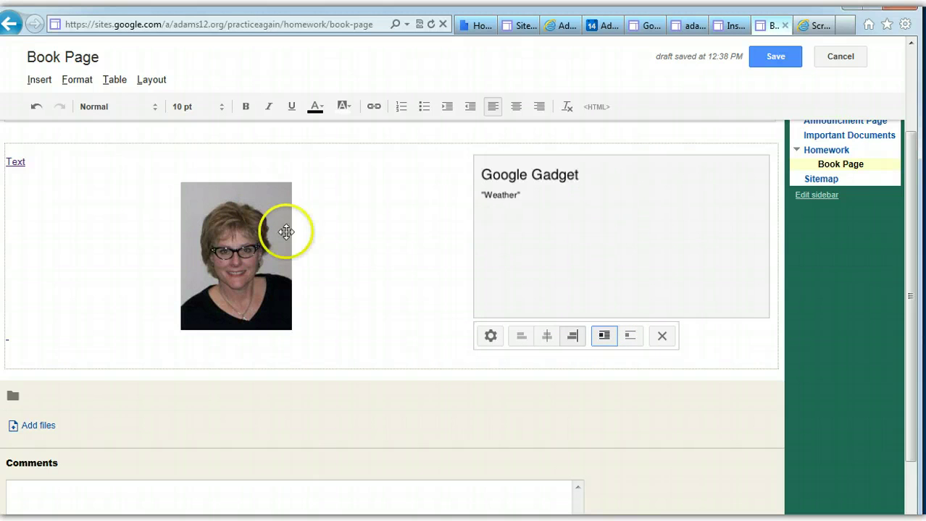
pyautogui.click(604, 336)
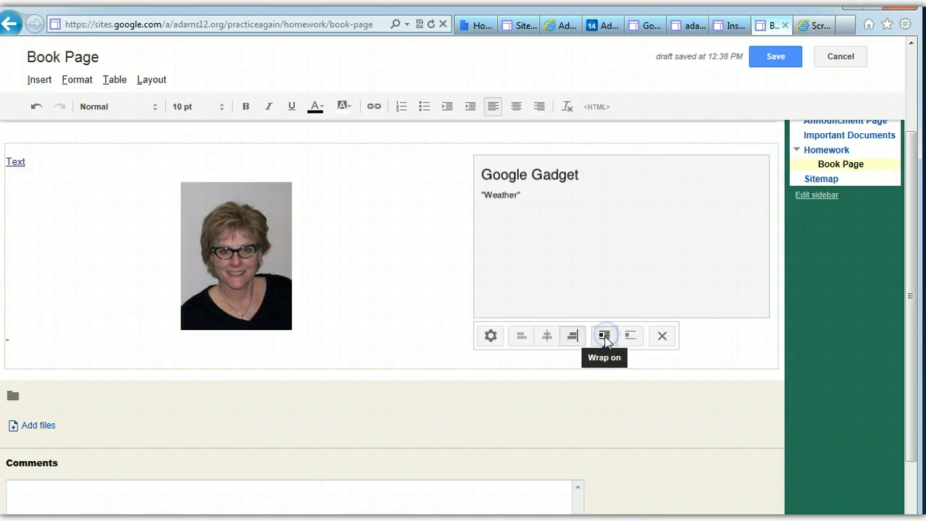
pyautogui.click(602, 336)
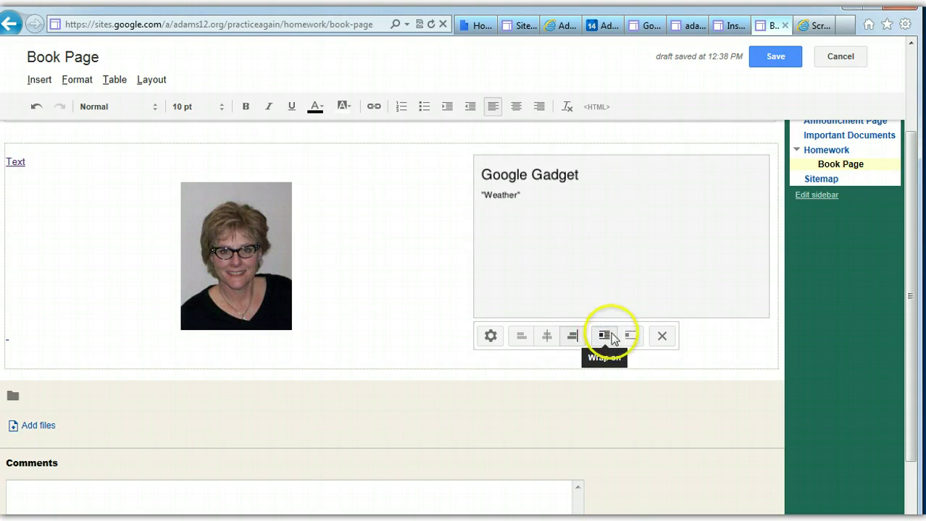
pyautogui.click(522, 336)
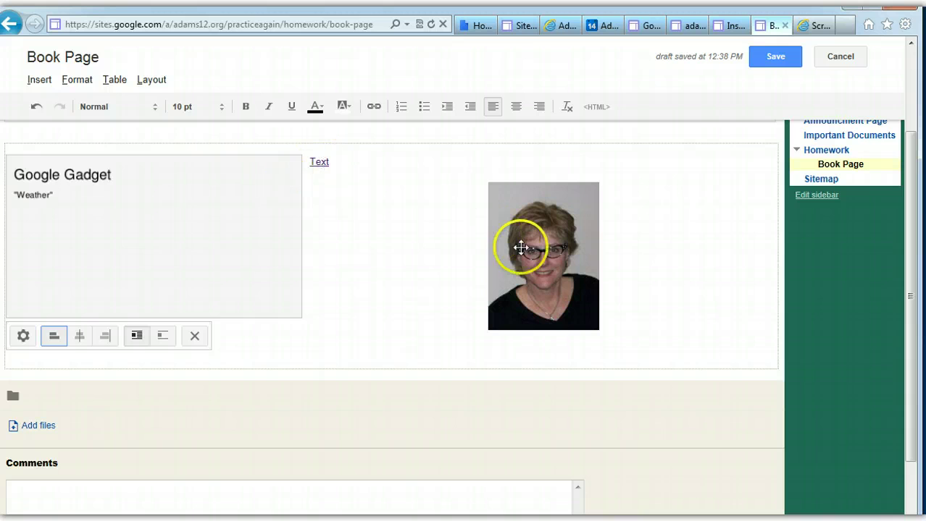
pyautogui.click(784, 57)
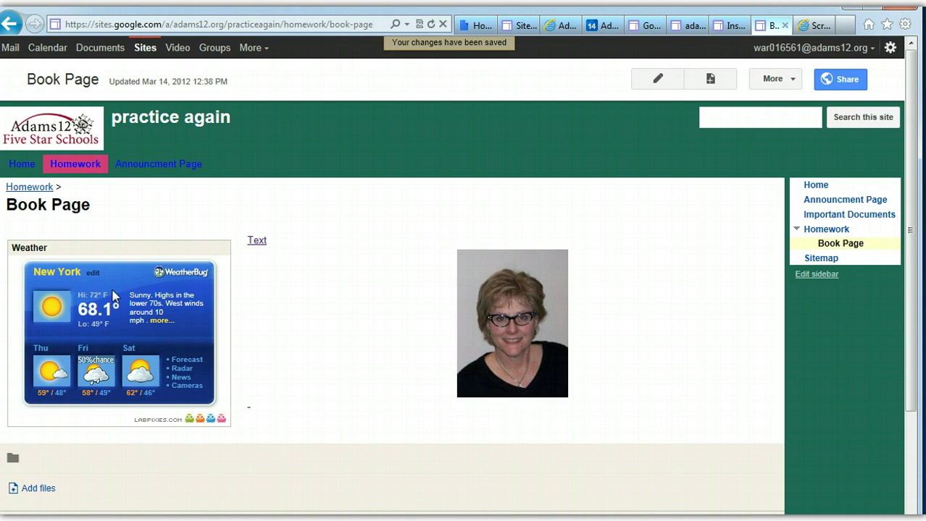
# Search a new zip code in the Weather gadget so it shows Denver's forecast, then resume editing.
pyautogui.click(92, 273)
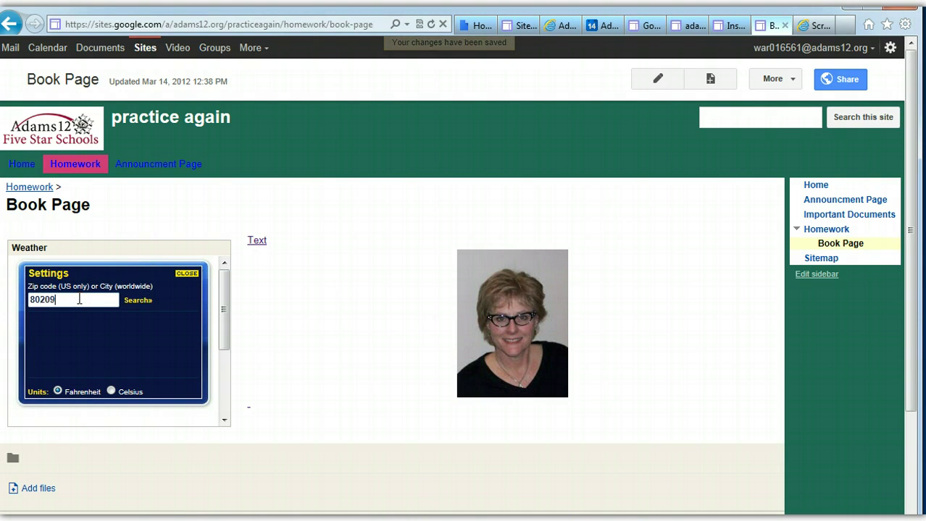
pyautogui.click(102, 301)
pyautogui.click(137, 301)
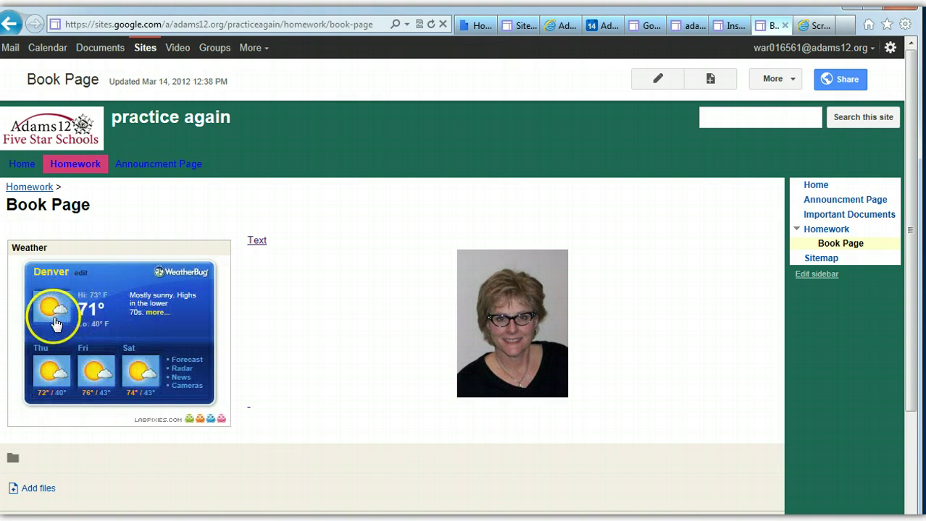
pyautogui.click(51, 372)
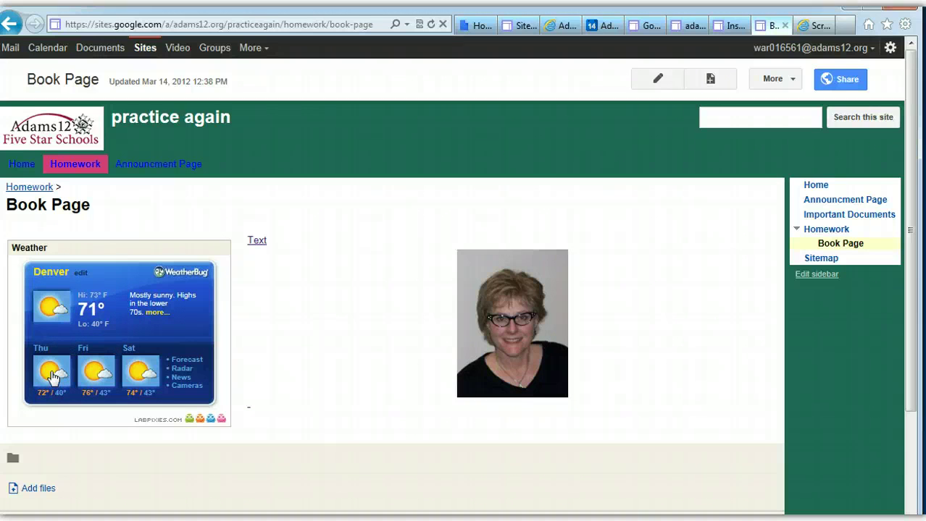
pyautogui.click(666, 79)
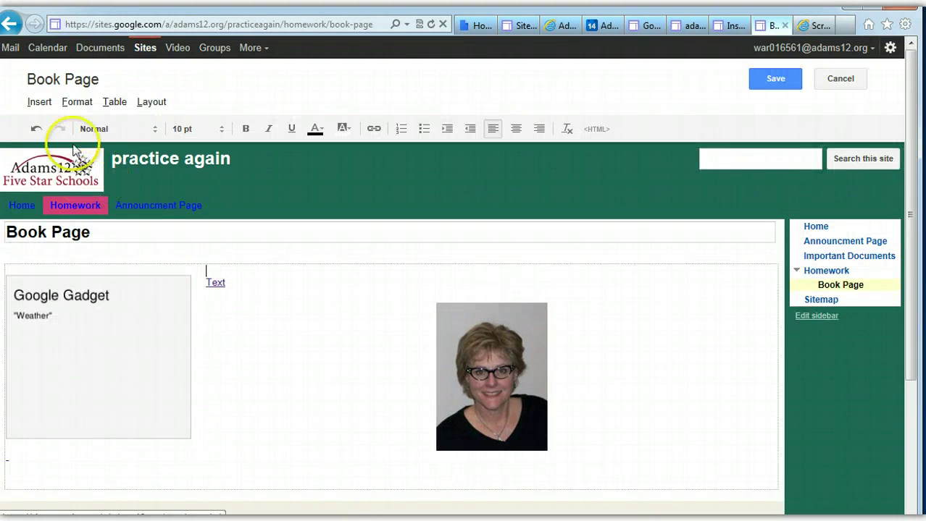
# Open the gadget gallery and search the public gadgets for 'dictionary'.
pyautogui.click(40, 102)
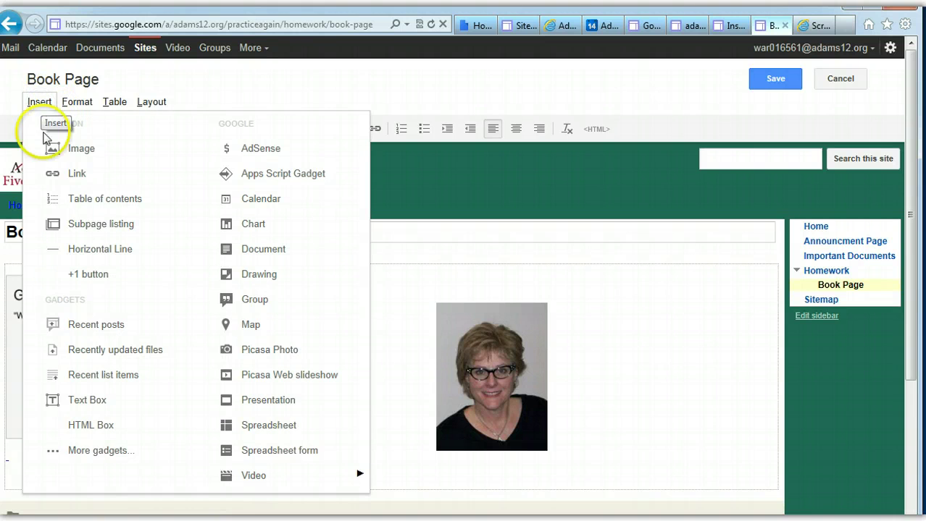
pyautogui.click(78, 451)
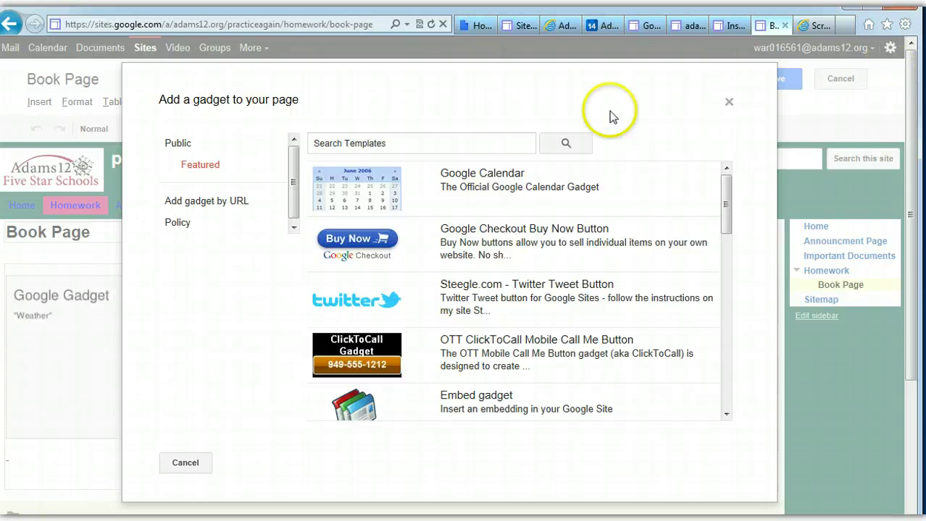
pyautogui.click(470, 142)
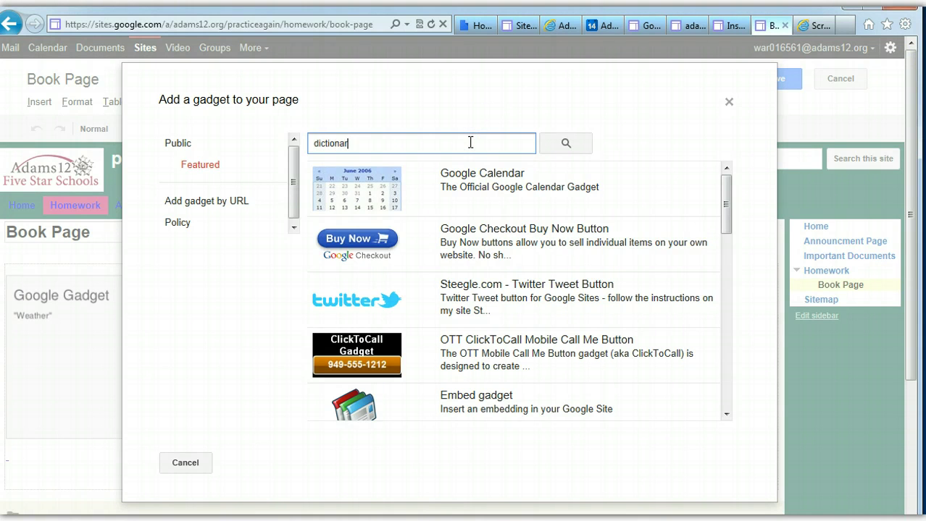
pyautogui.write('dictionary')
pyautogui.press('Return')
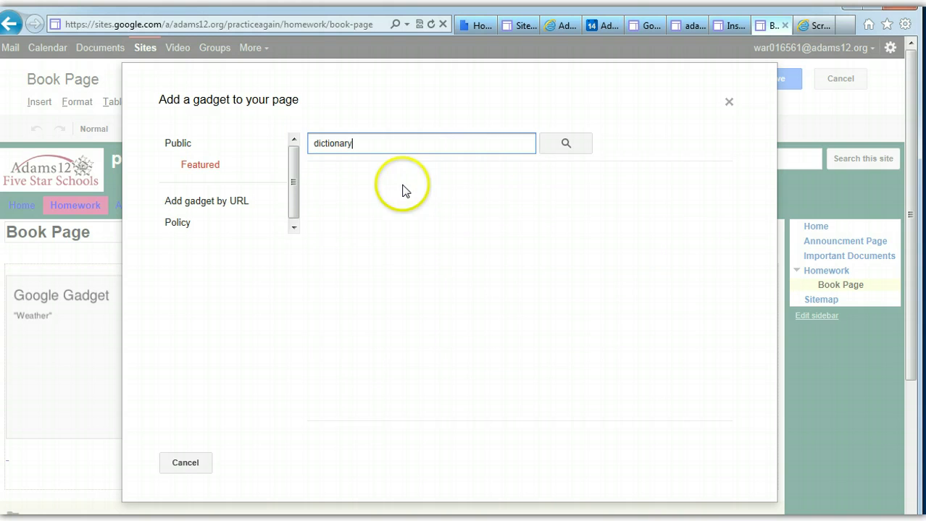
pyautogui.click(176, 146)
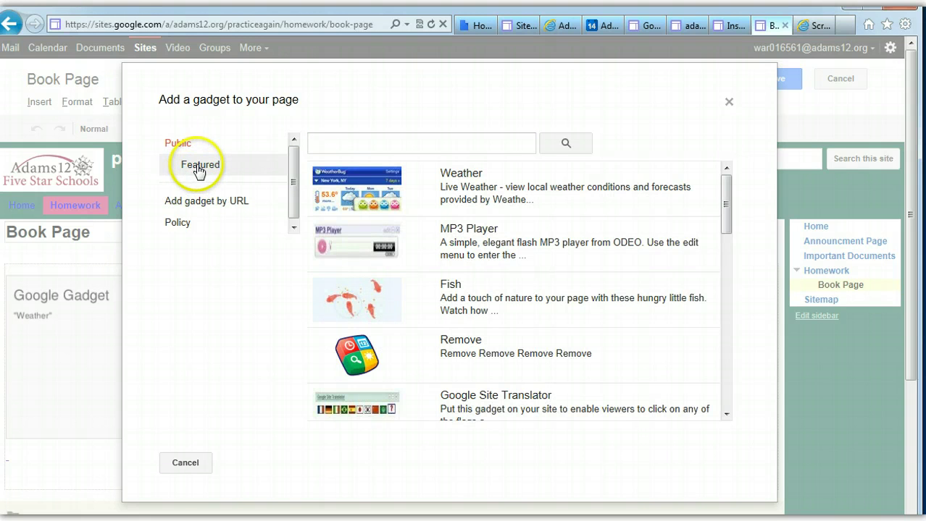
pyautogui.click(200, 172)
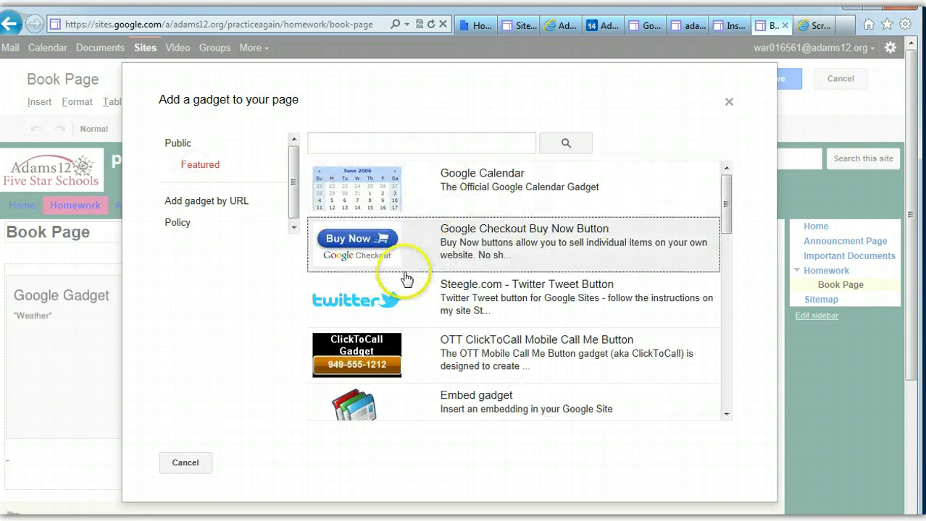
pyautogui.click(180, 143)
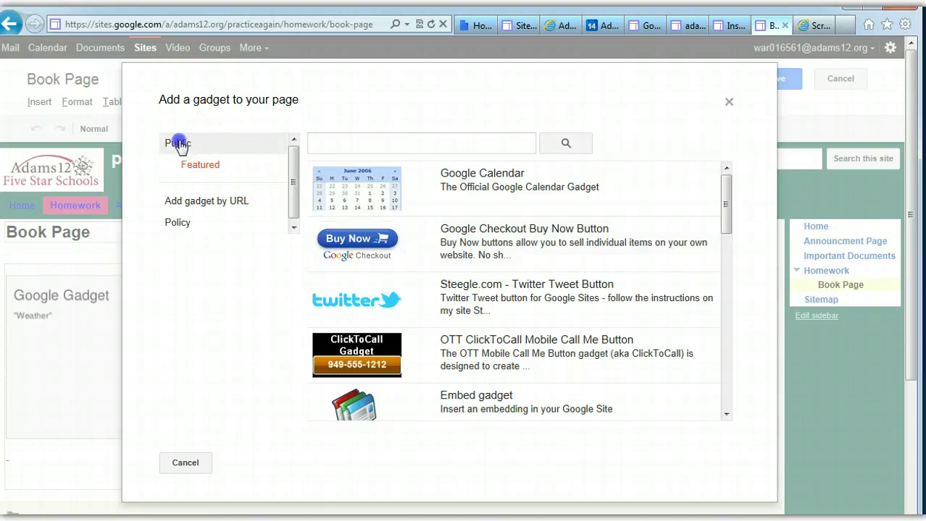
pyautogui.click(349, 148)
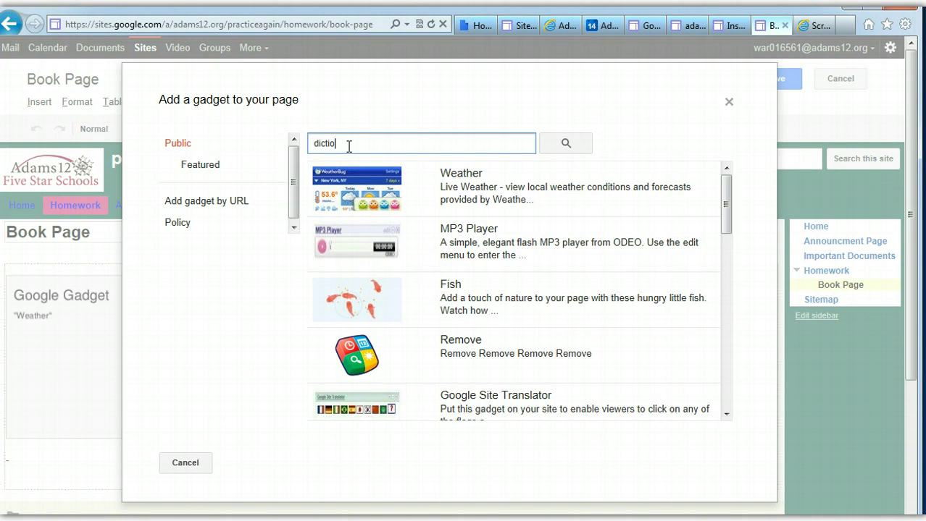
pyautogui.press('Return')
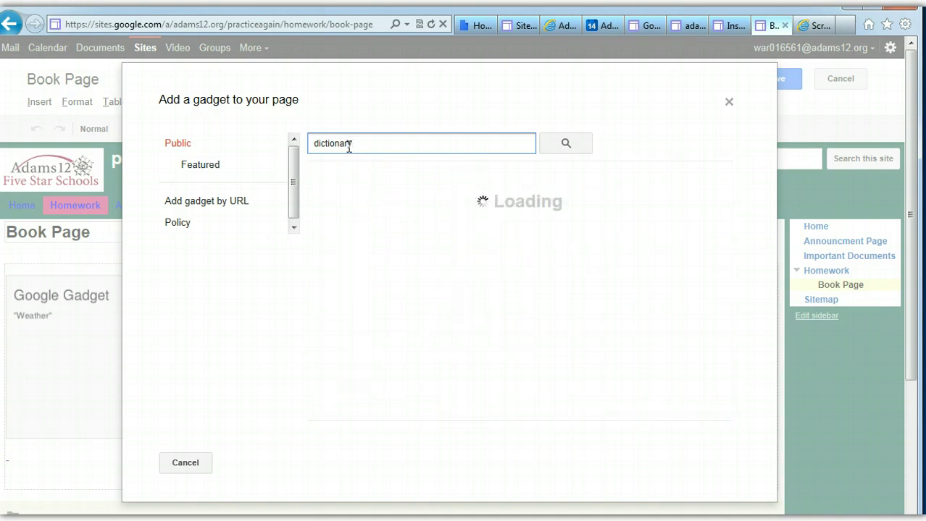
# Compare the Dictionary, German-Persian and Google Translate gadget results.
pyautogui.click(374, 186)
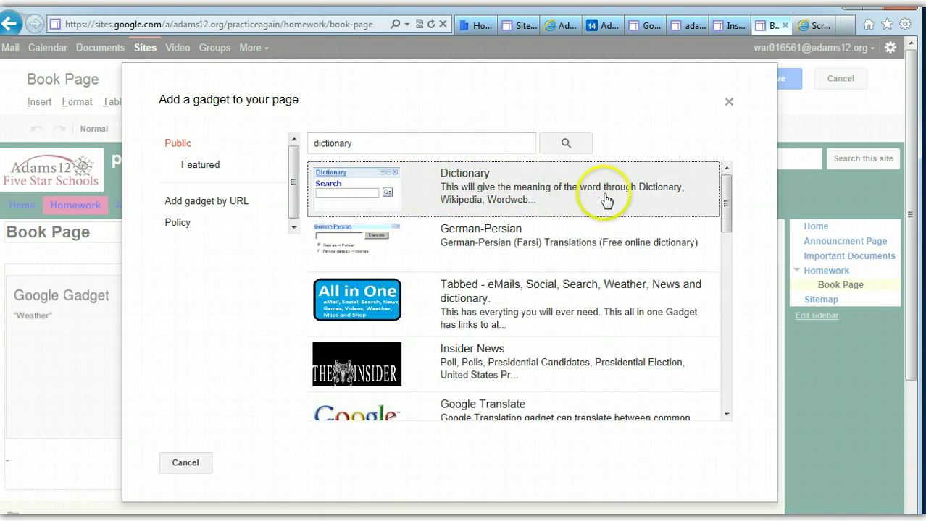
pyautogui.click(437, 258)
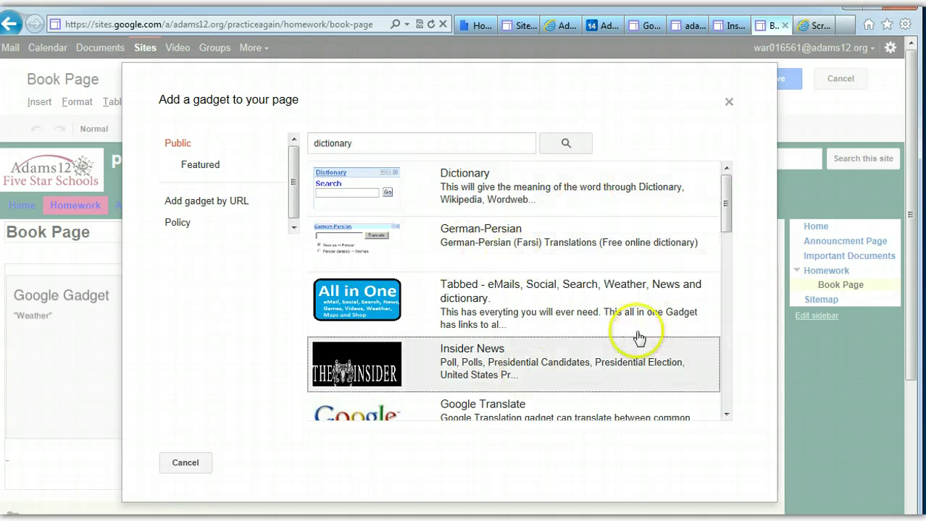
pyautogui.click(567, 406)
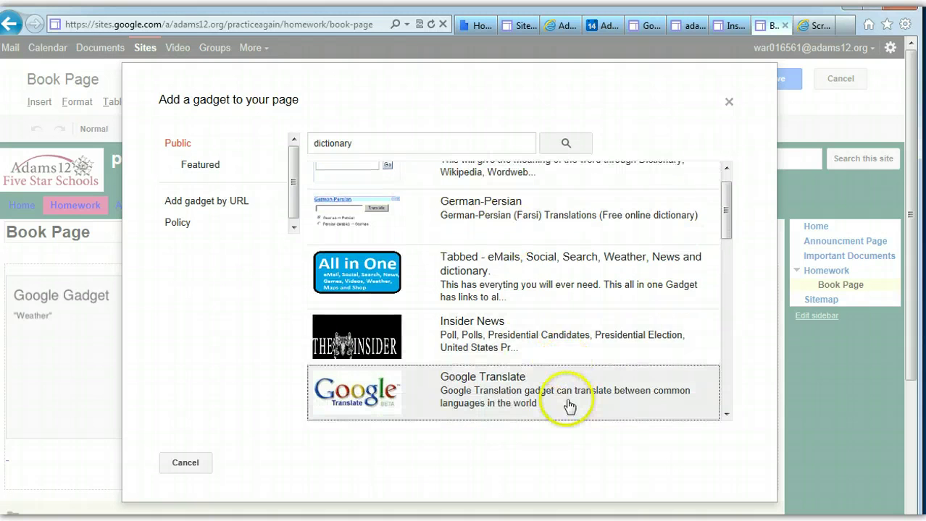
pyautogui.click(724, 416)
pyautogui.moveTo(722, 417); pyautogui.dragTo(722, 417)
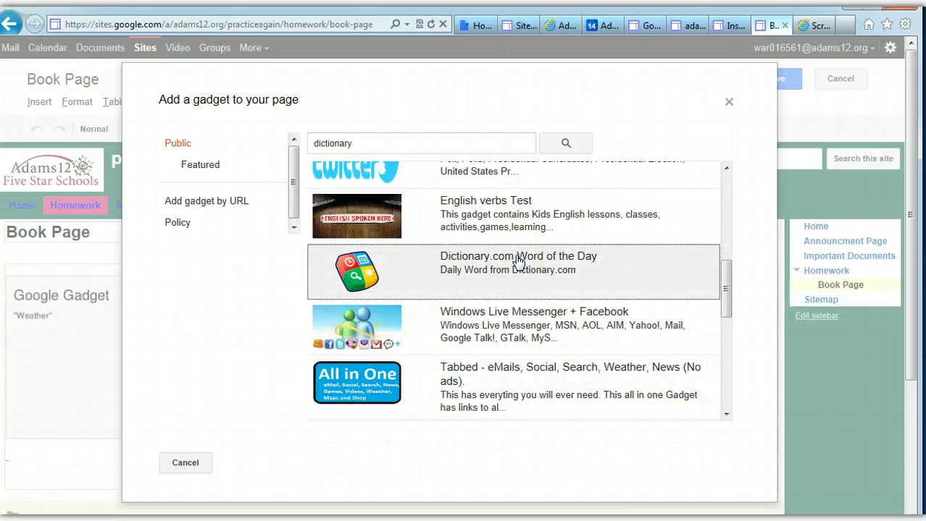
pyautogui.moveTo(720, 290); pyautogui.dragTo(717, 193)
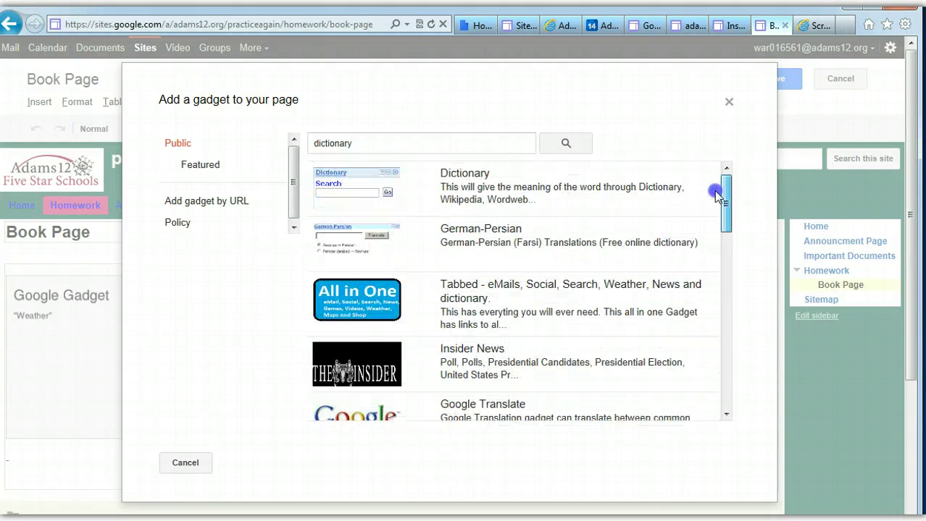
# Open the Dictionary gadget's details, select it, preview it and insert it.
pyautogui.click(574, 186)
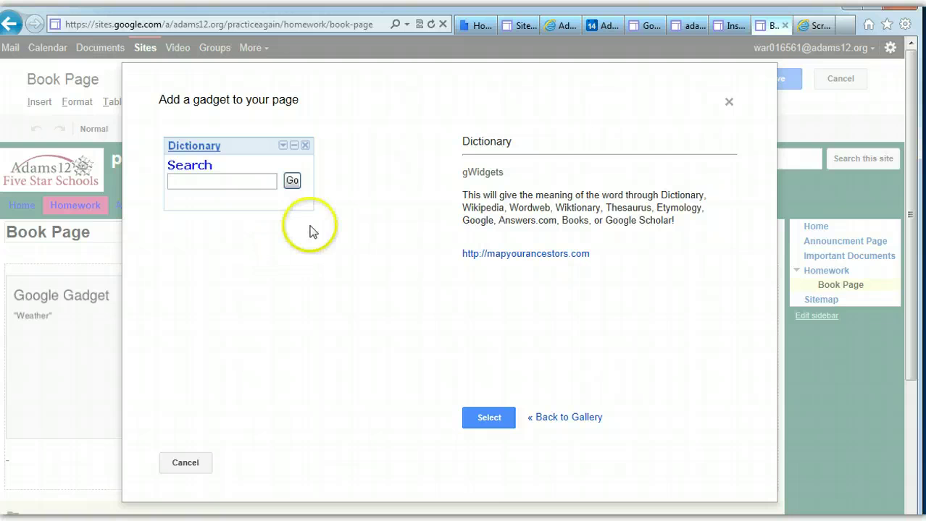
pyautogui.click(490, 419)
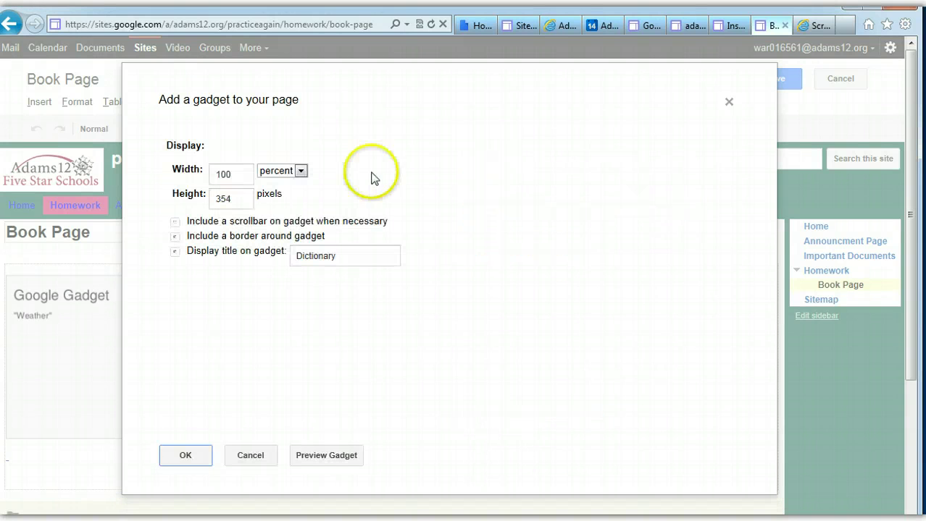
pyautogui.click(312, 464)
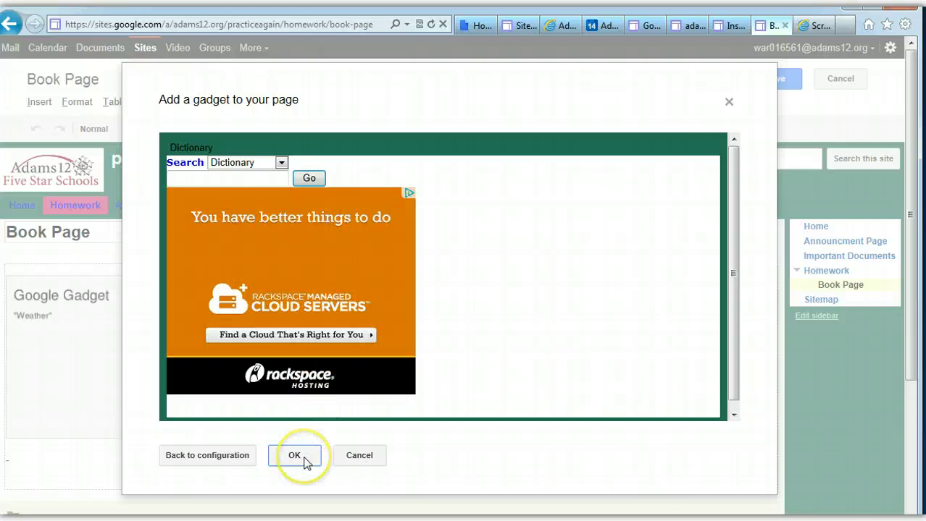
pyautogui.click(300, 455)
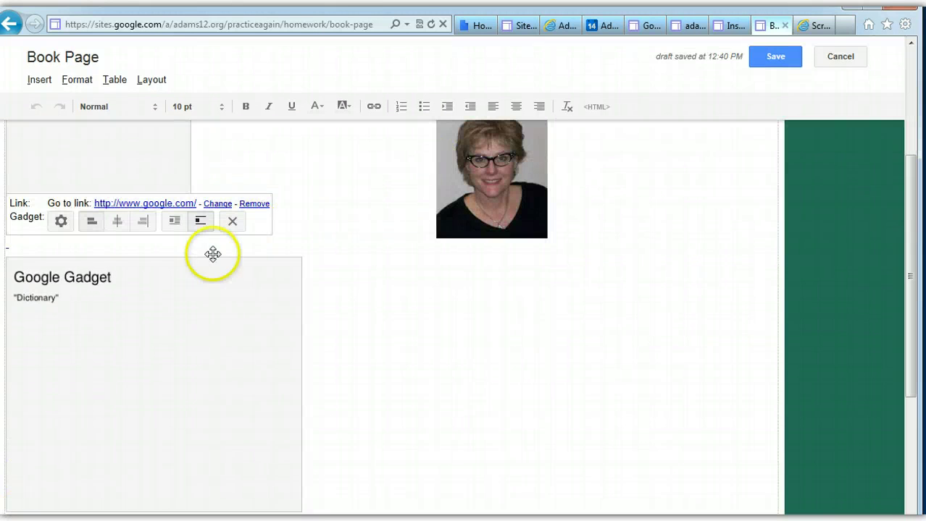
# Center the Dictionary gadget with text wrap on and save the Book Page.
pyautogui.click(179, 306)
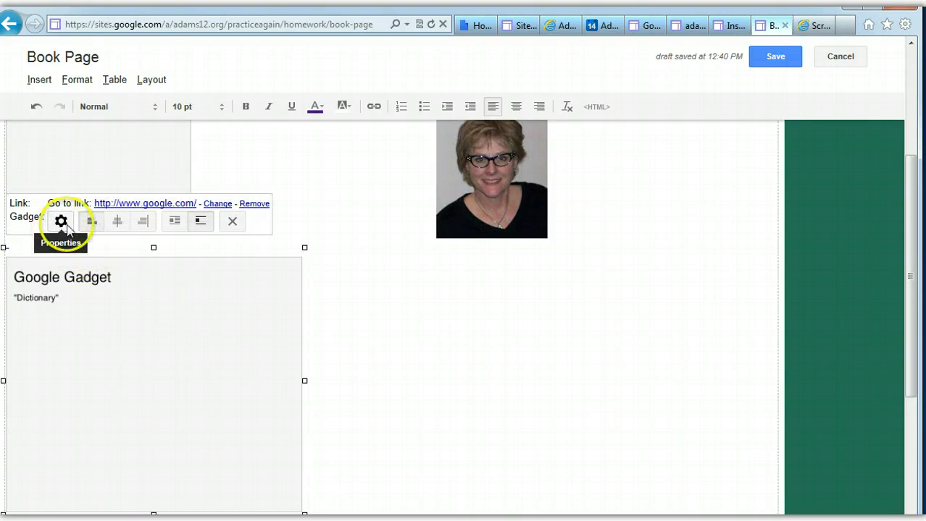
pyautogui.click(119, 223)
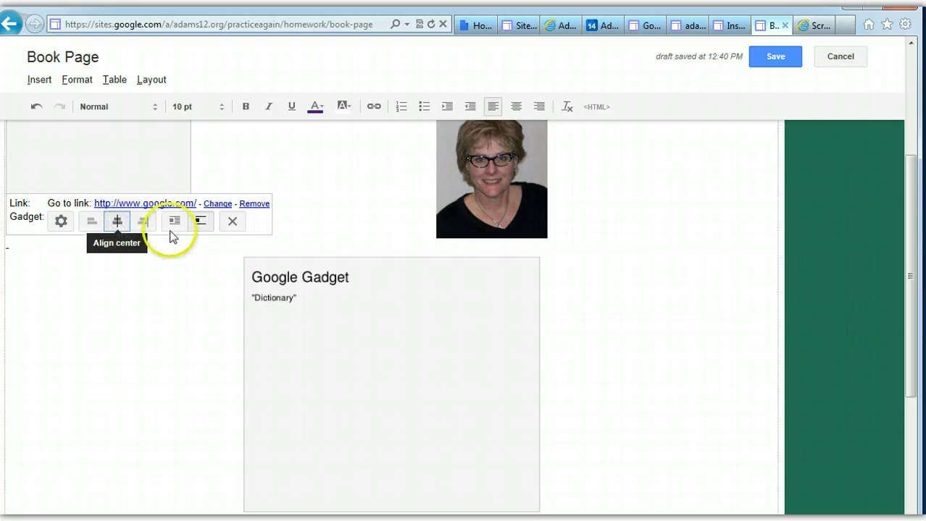
pyautogui.click(175, 223)
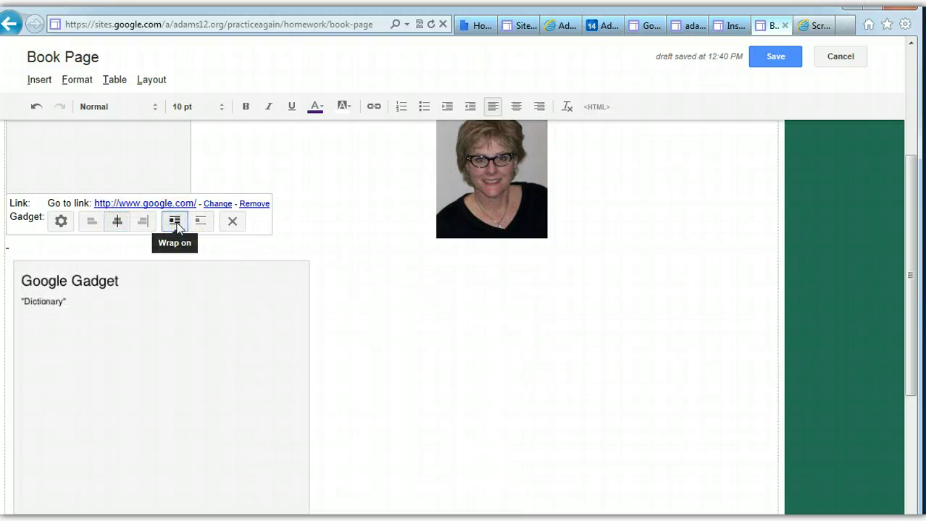
pyautogui.click(760, 62)
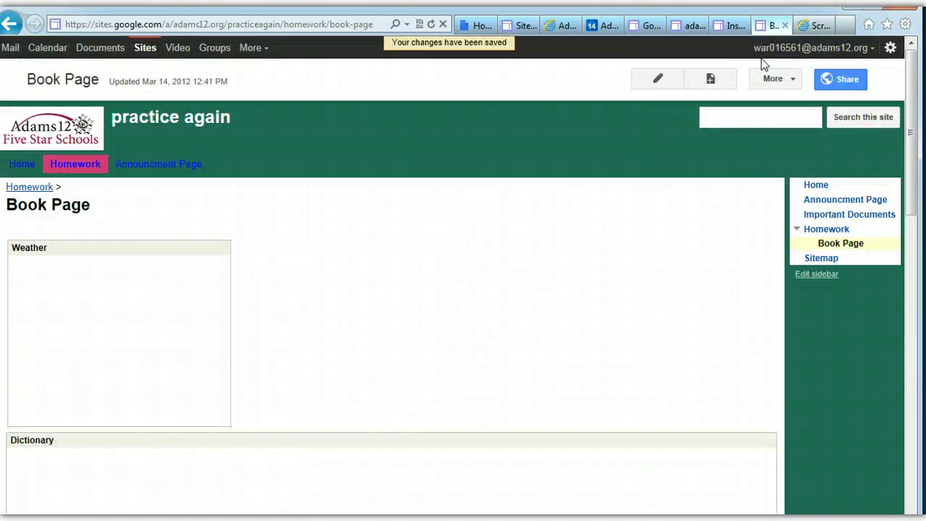
# Enter 'Theme' in the Dictionary gadget's search box to open its Wordnik entry.
pyautogui.click(914, 129)
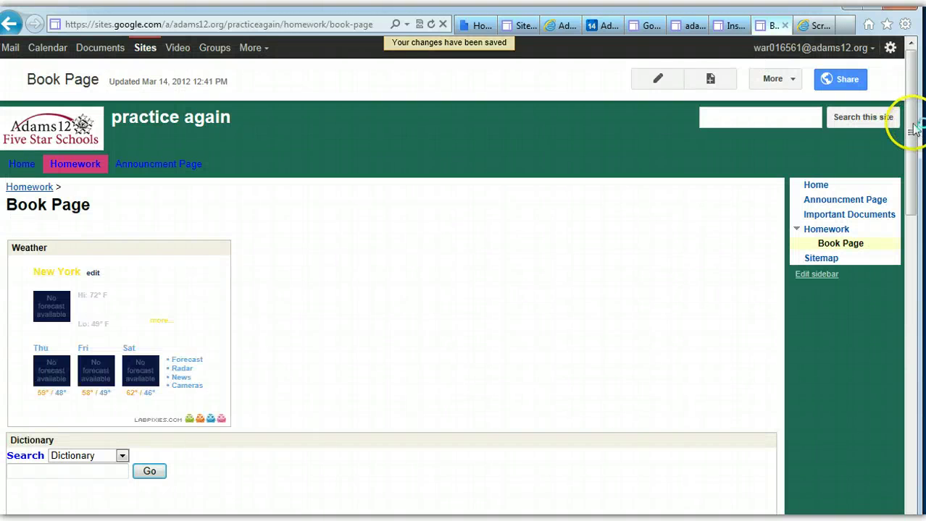
pyautogui.moveTo(914, 129); pyautogui.dragTo(911, 161)
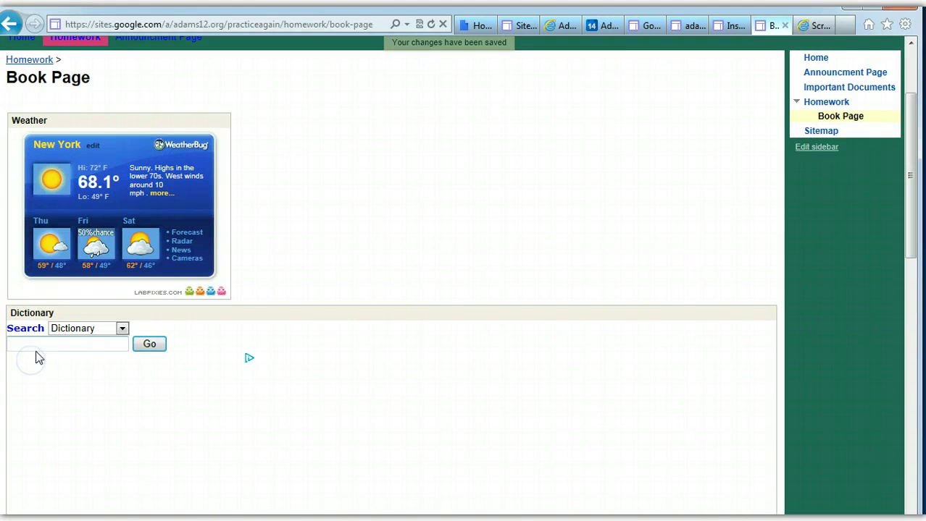
pyautogui.click(37, 346)
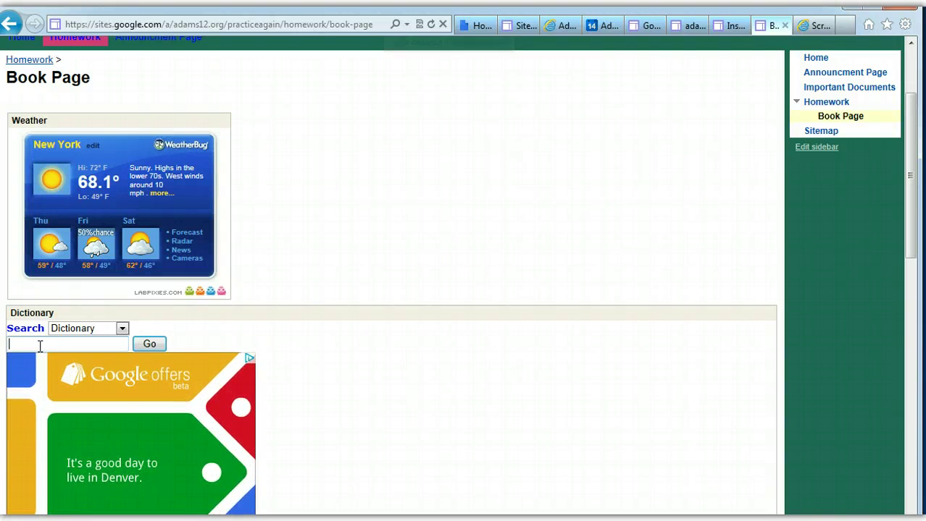
pyautogui.write('Theme')
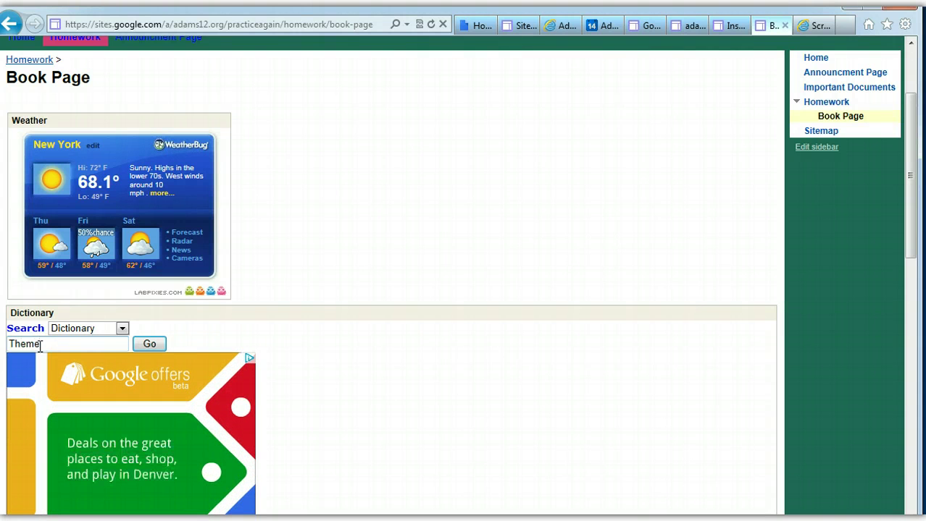
pyautogui.click(149, 345)
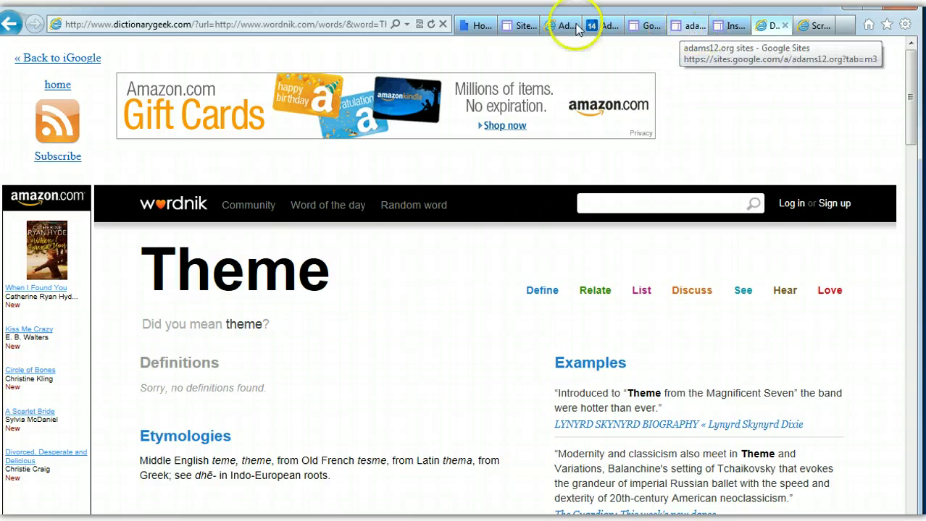
# Return from Wordnik to the Book Page, save the recovered draft, and reopen it for editing.
pyautogui.click(10, 24)
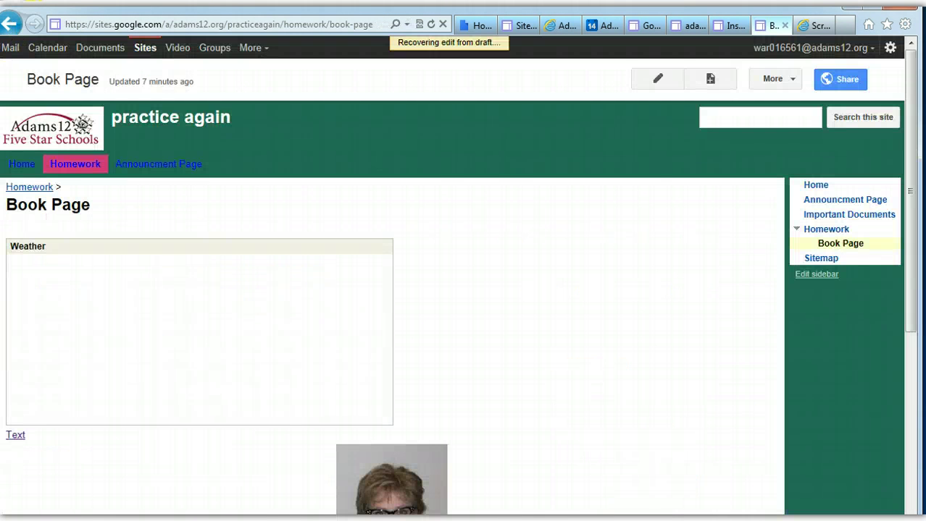
pyautogui.scroll(-3, 869, 203)
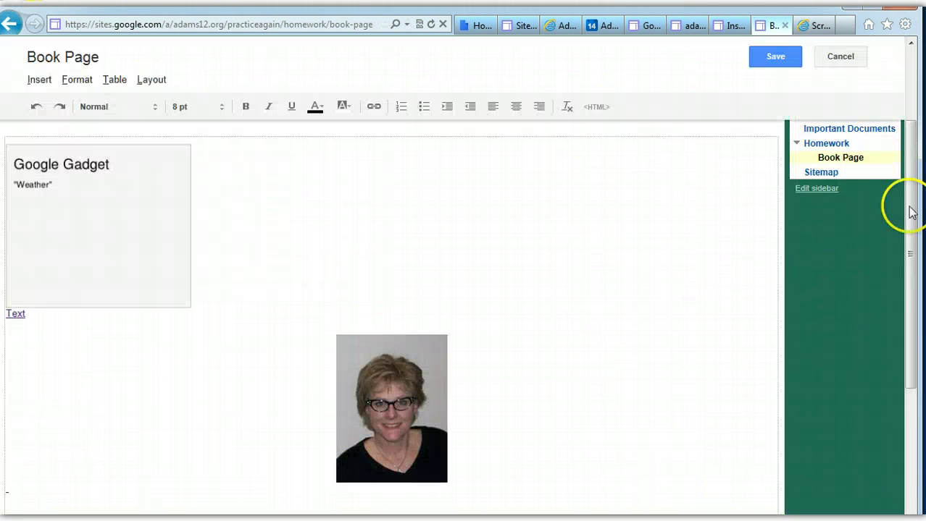
pyautogui.moveTo(909, 207); pyautogui.dragTo(884, 141)
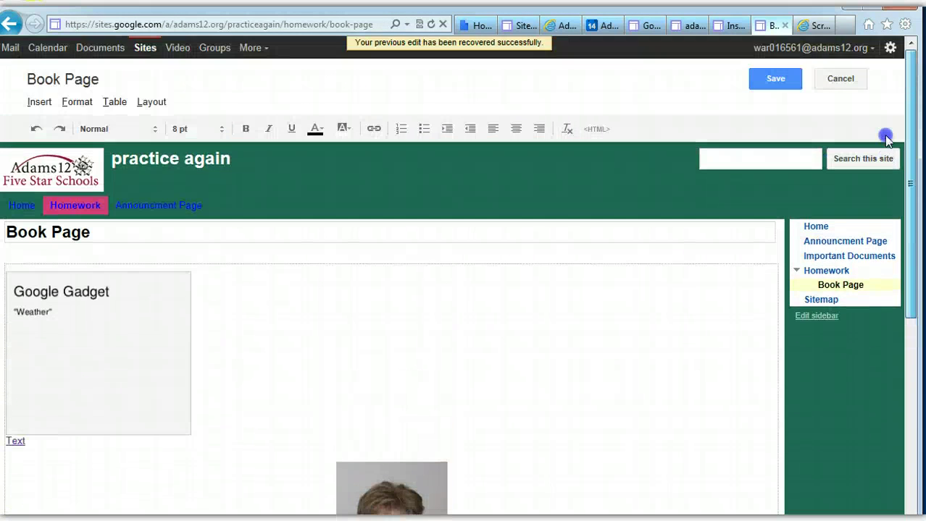
pyautogui.click(775, 58)
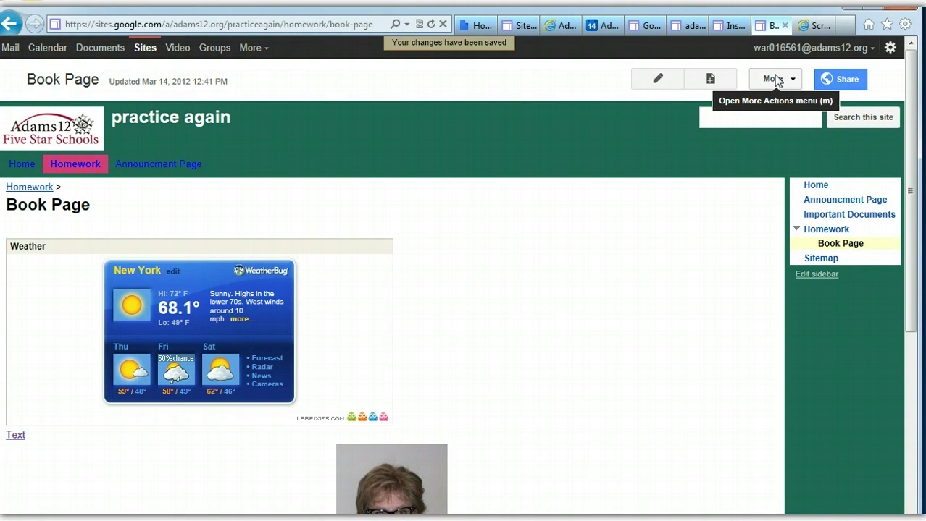
pyautogui.doubleClick(87, 432)
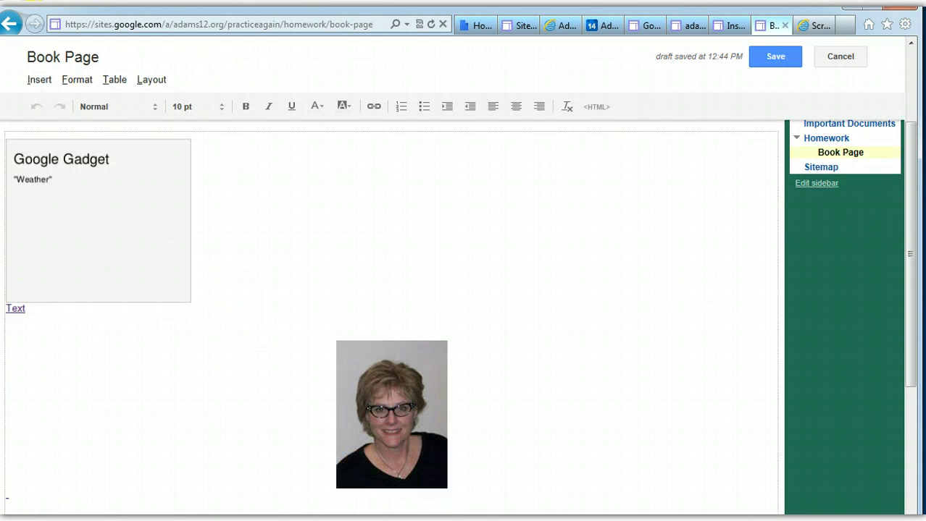
# Add a blank line after the Text link, then open and cancel the Google Video insert dialog.
pyautogui.click(35, 316)
pyautogui.press('Return')
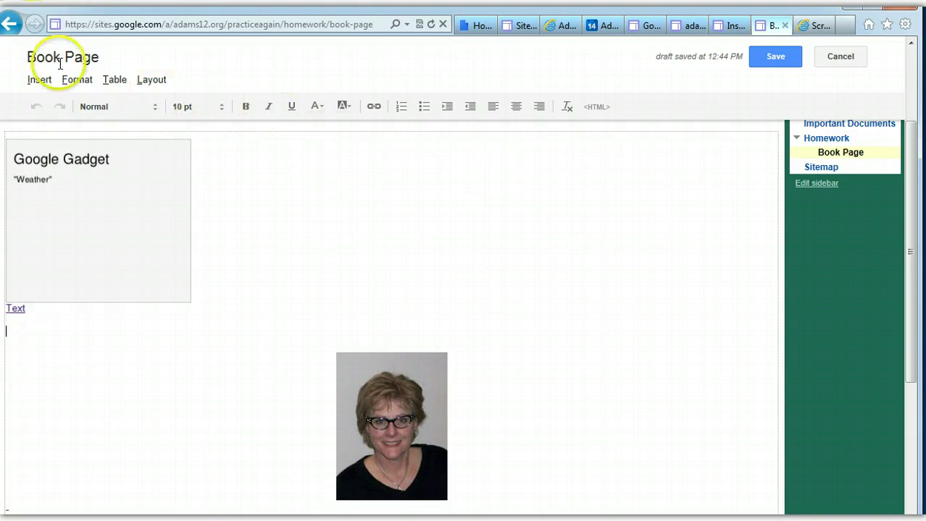
pyautogui.click(38, 81)
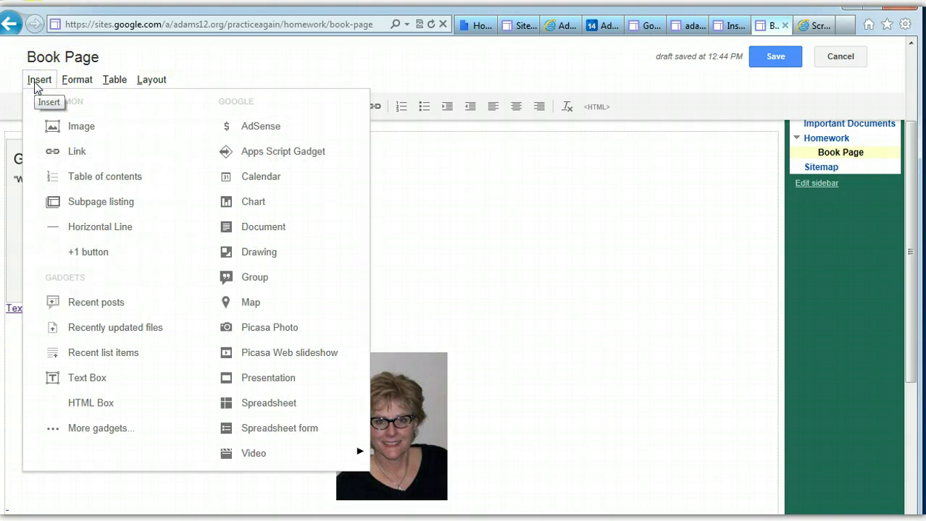
pyautogui.moveTo(247, 455)
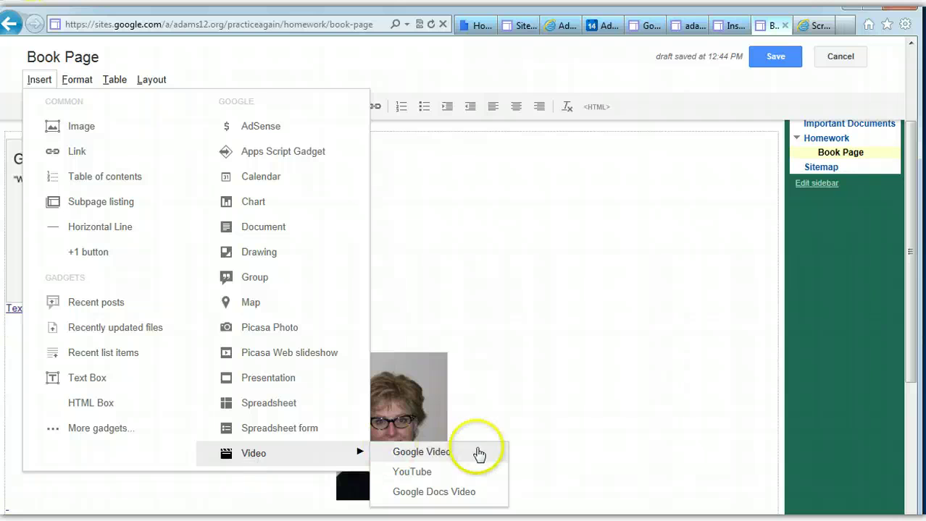
pyautogui.click(446, 456)
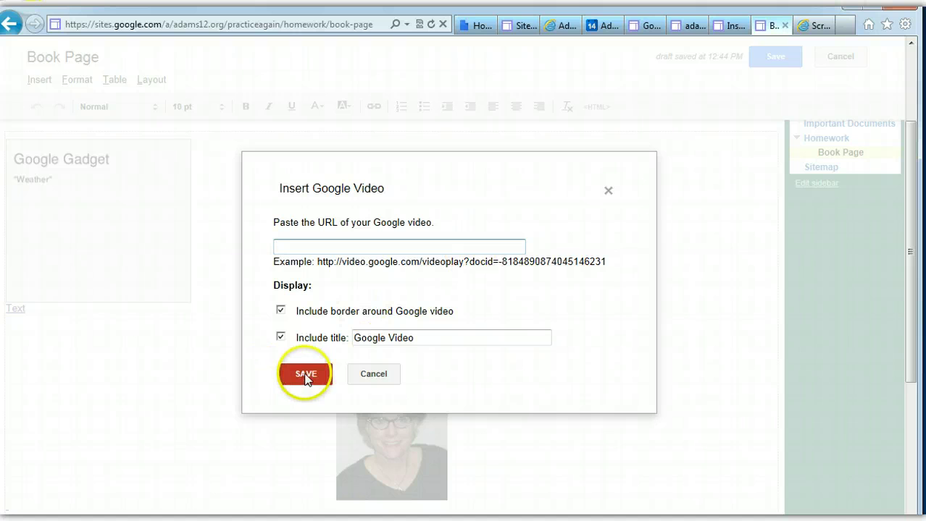
pyautogui.click(368, 375)
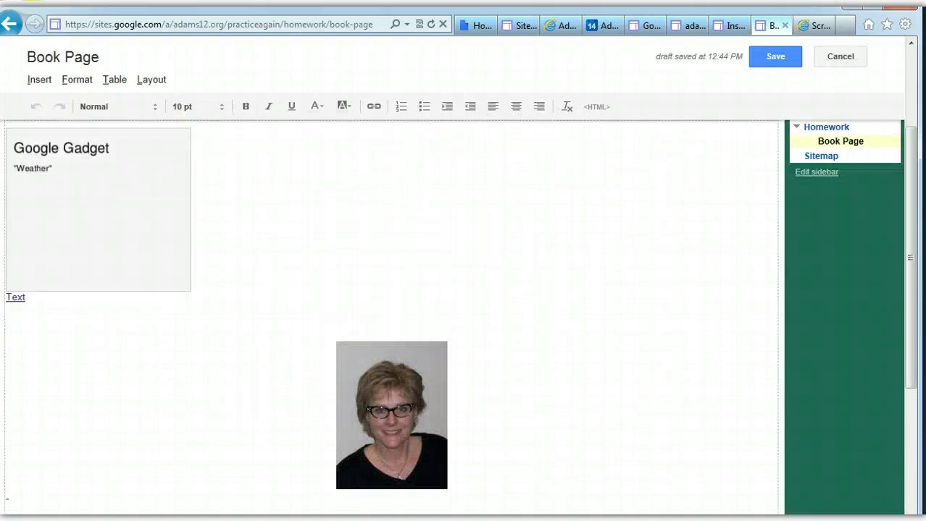
# Insert a YouTube video and paste the copied video link into its URL field.
pyautogui.click(35, 81)
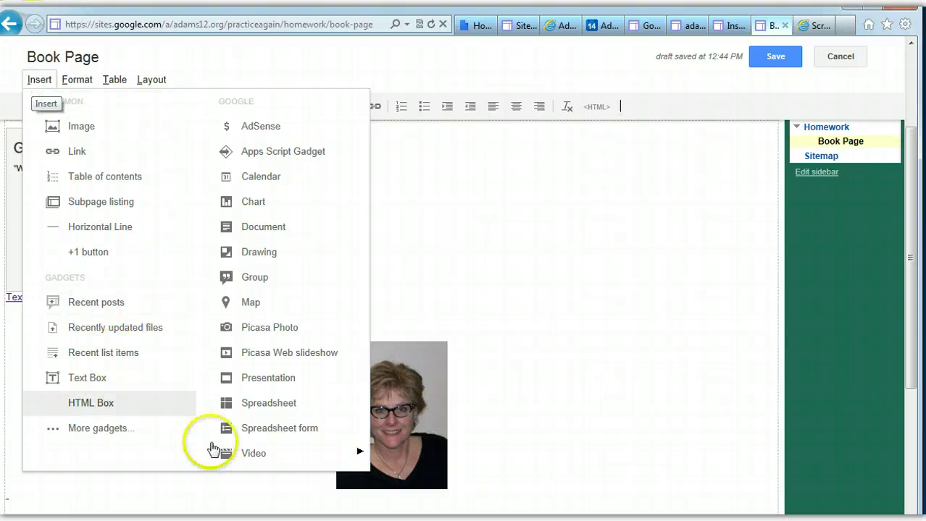
pyautogui.moveTo(238, 455)
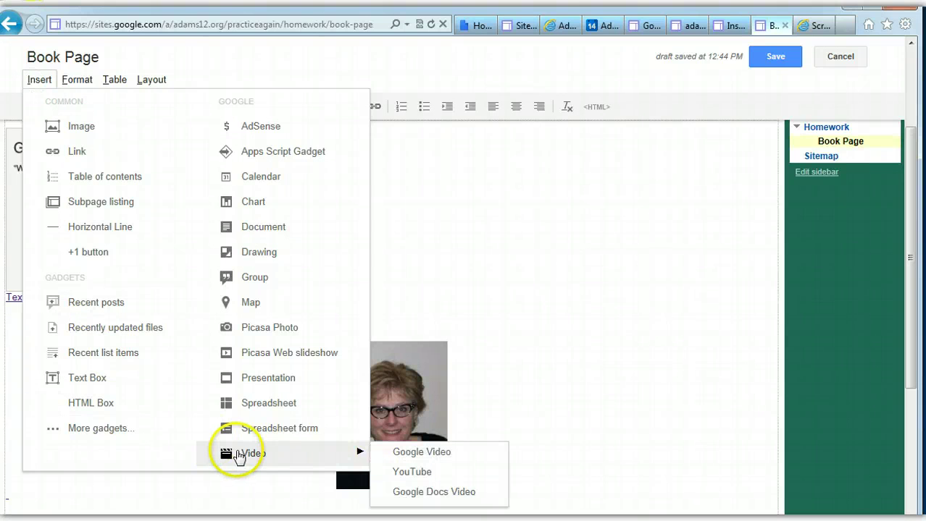
pyautogui.click(410, 475)
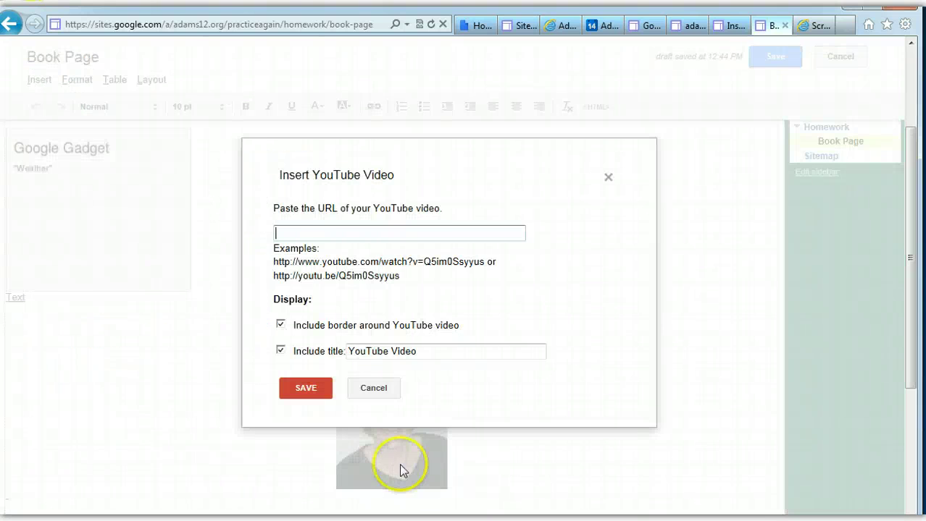
pyautogui.click(292, 232)
pyautogui.rightClick(294, 232)
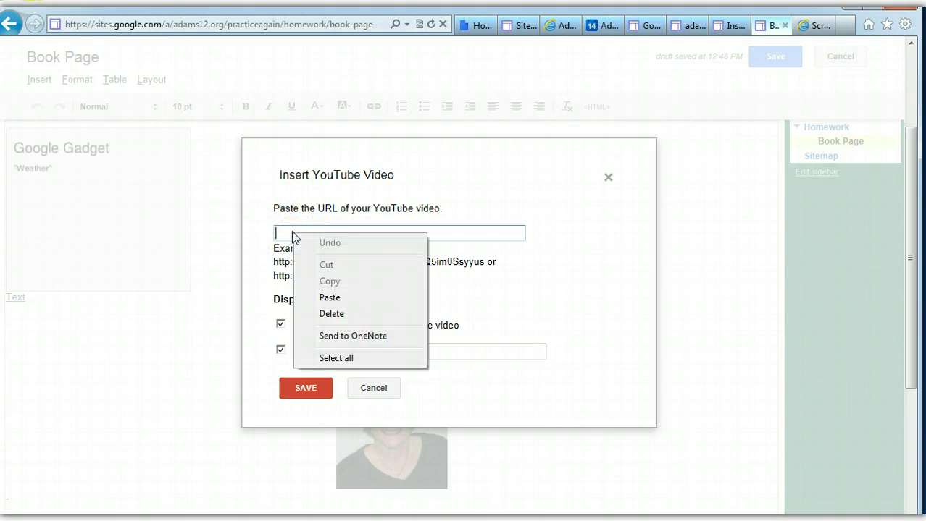
pyautogui.click(323, 299)
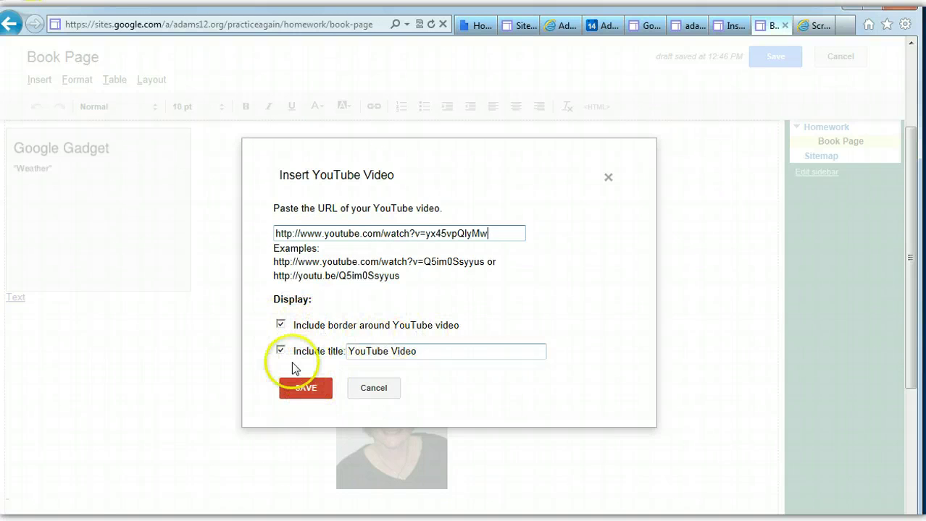
# Replace the default 'YouTube Video' title, starting to type 'Mana'.
pyautogui.click(420, 351)
pyautogui.moveTo(420, 351); pyautogui.dragTo(330, 347)
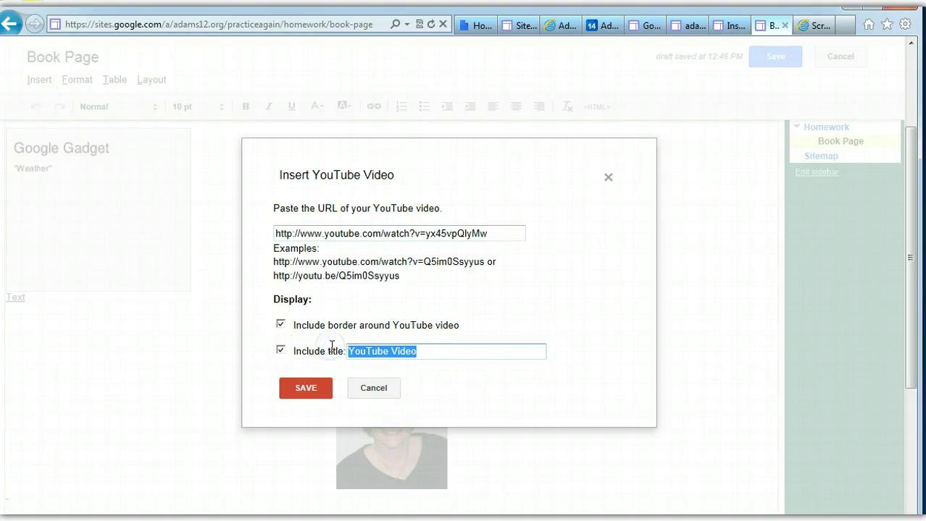
pyautogui.write('man')
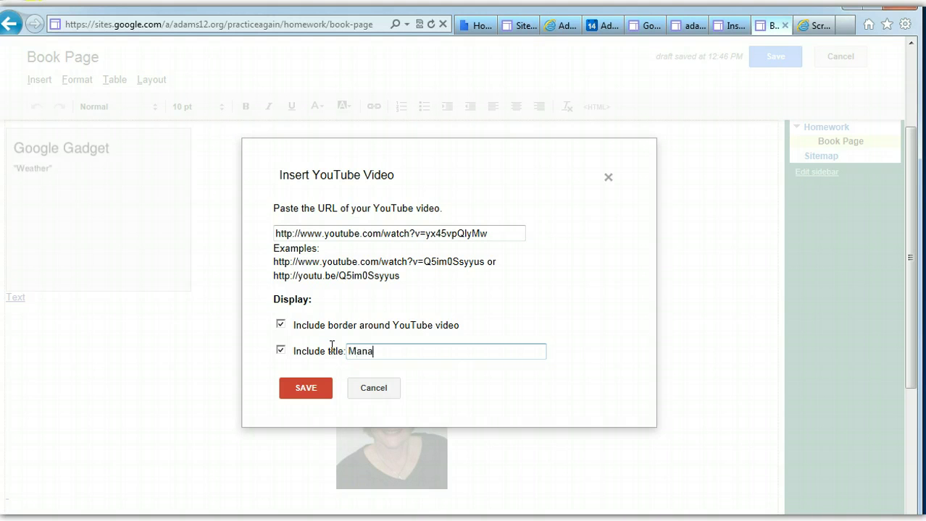
# Insert the YouTube video below the photo and save the Book Page.
pyautogui.click(327, 387)
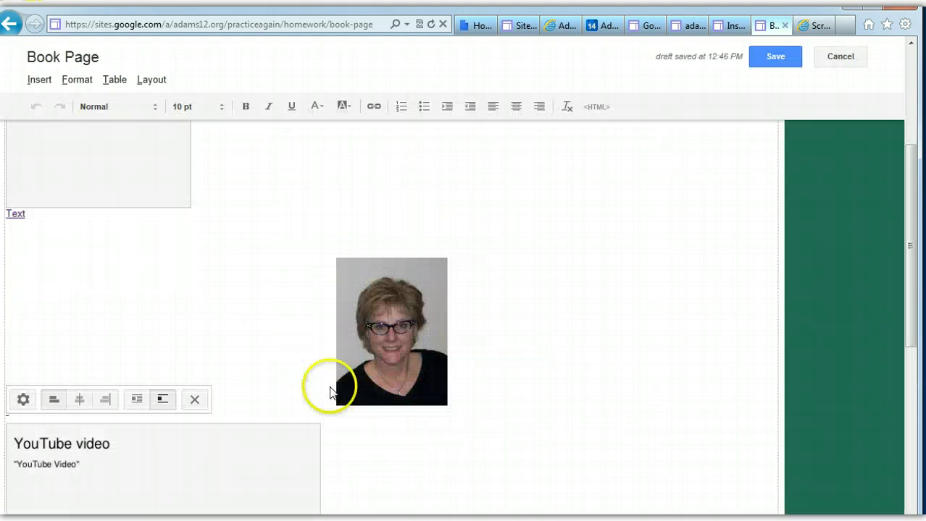
pyautogui.moveTo(911, 232); pyautogui.dragTo(909, 312)
pyautogui.click(138, 360)
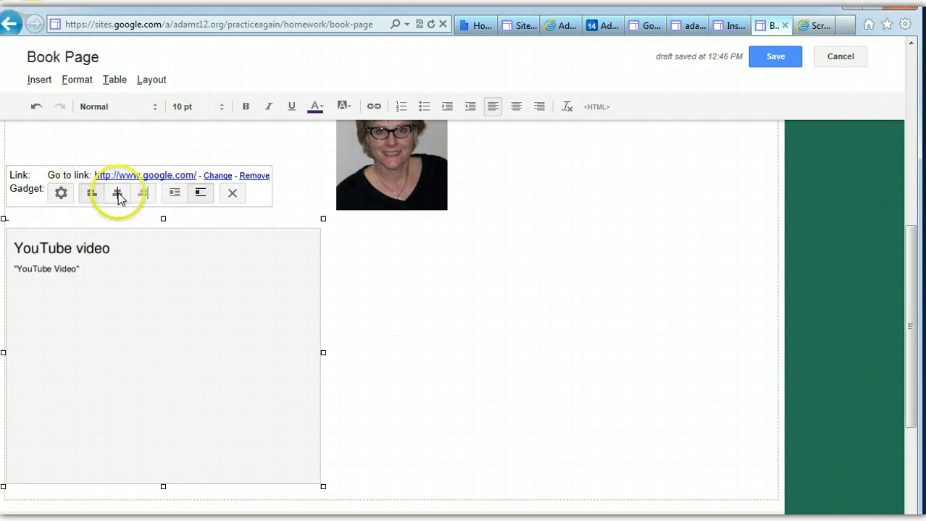
pyautogui.click(768, 63)
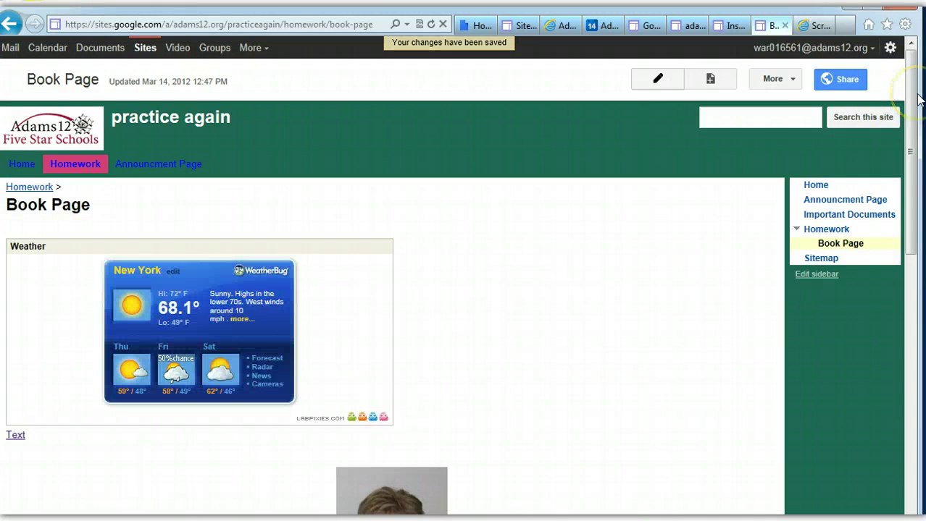
# Play the embedded 'Managing Pages in Google Sites' video, then pause it.
pyautogui.moveTo(916, 98); pyautogui.dragTo(906, 291)
pyautogui.click(156, 293)
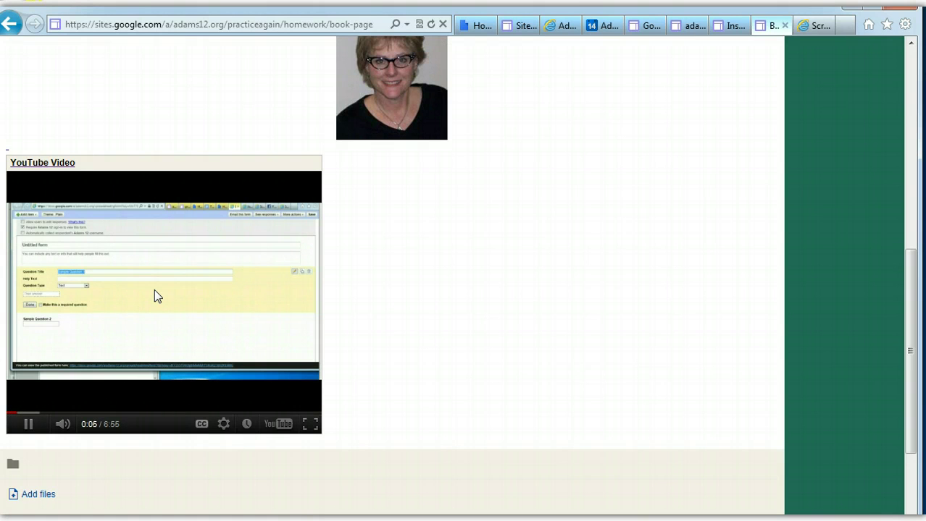
pyautogui.click(29, 425)
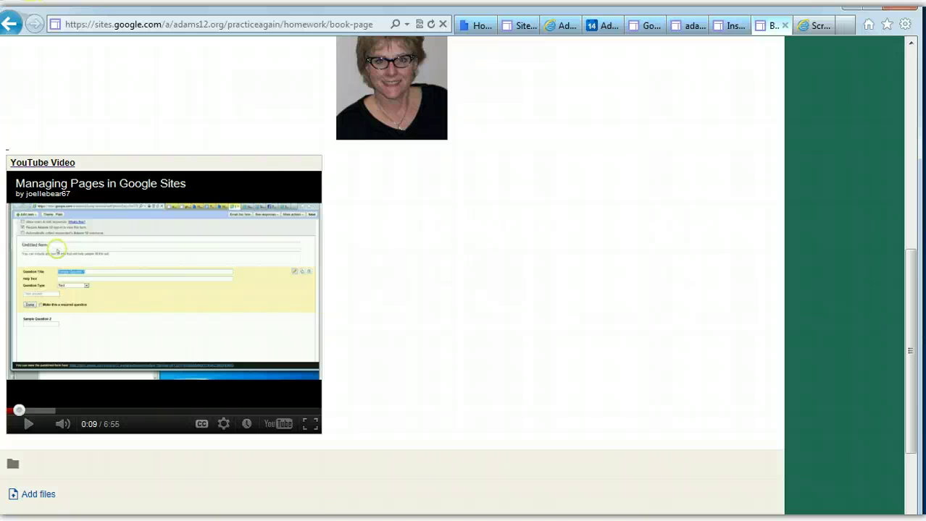
pyautogui.moveTo(904, 321); pyautogui.dragTo(898, 88)
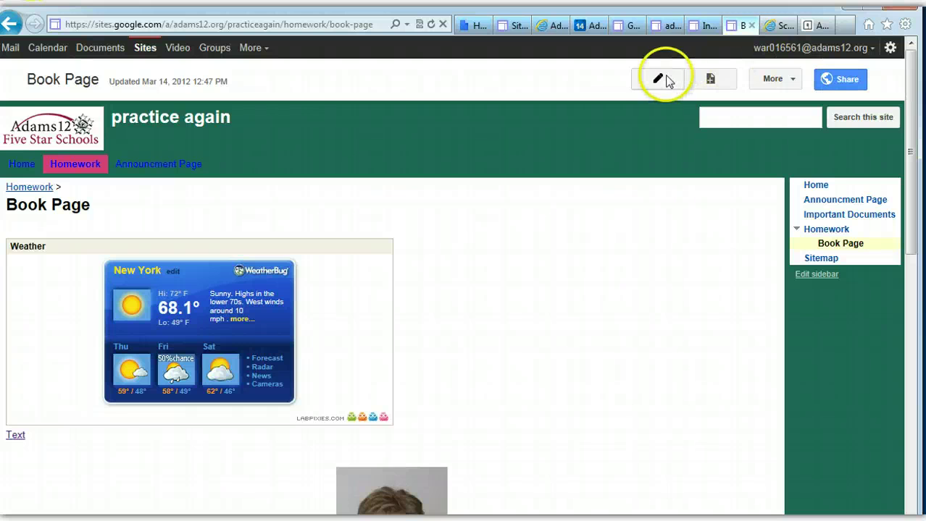
# Reopen the Book Page for editing and browse the public gadget gallery.
pyautogui.click(660, 80)
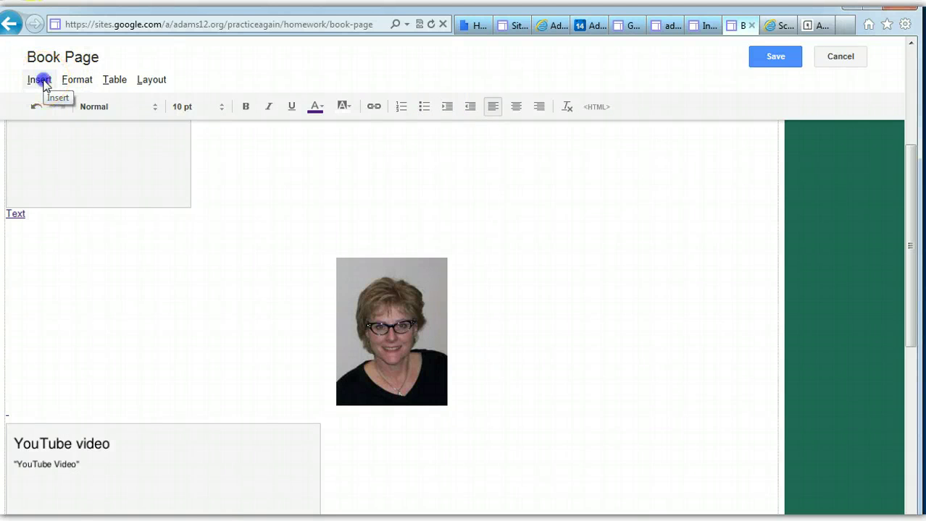
pyautogui.click(39, 80)
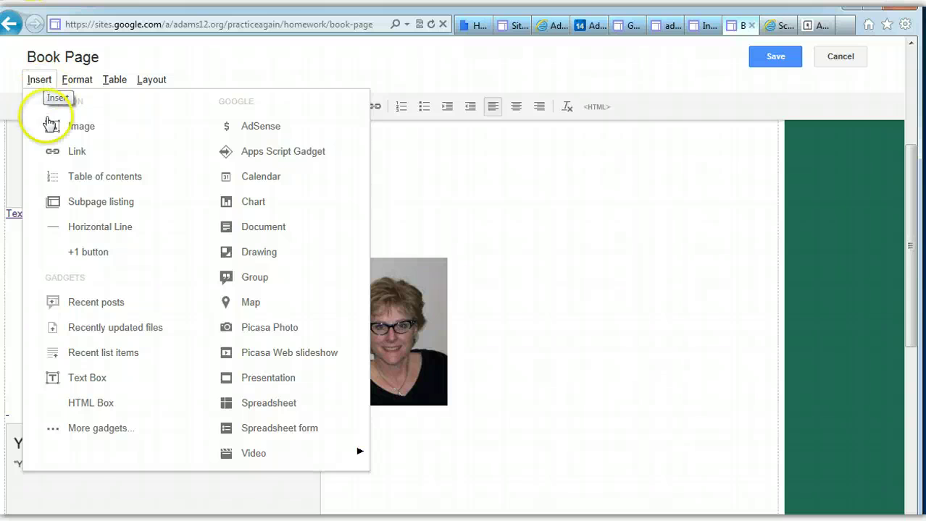
pyautogui.click(93, 430)
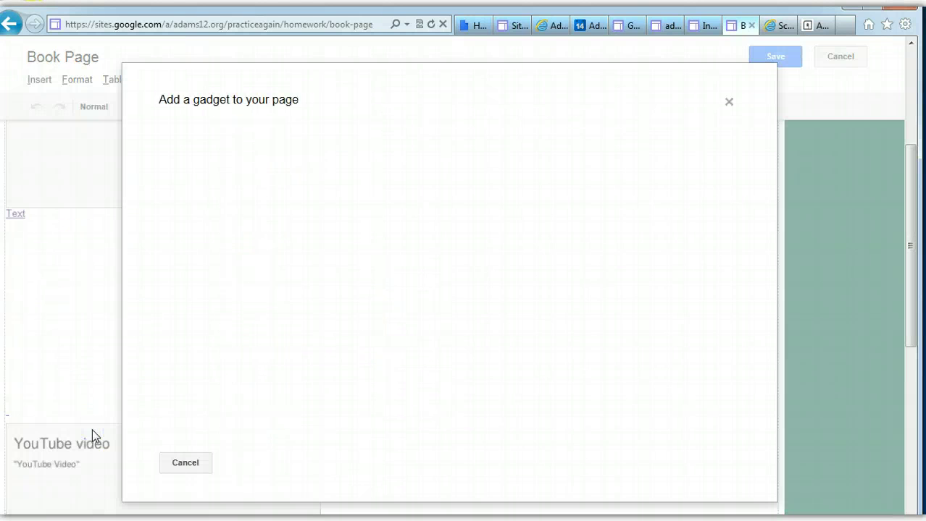
pyautogui.click(431, 215)
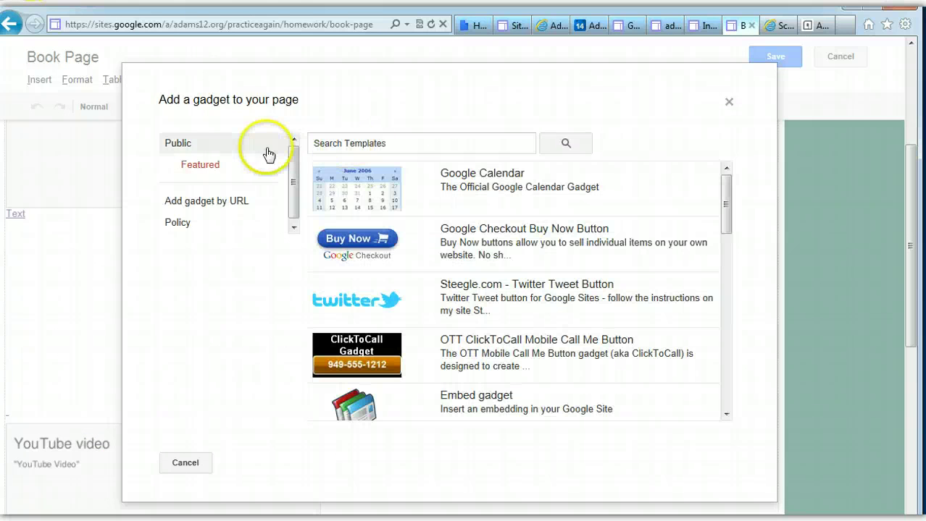
pyautogui.click(176, 145)
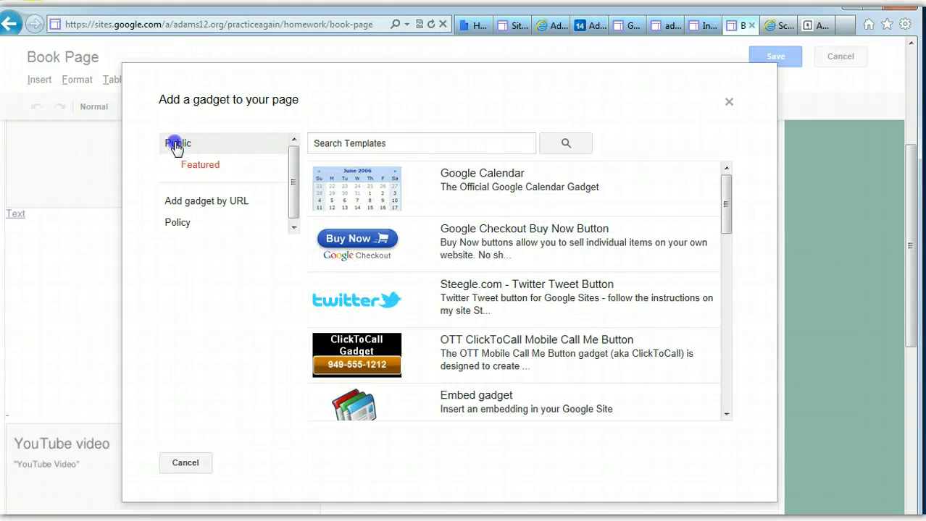
# Search for and select the Safe HTML bypass gadget, then bring up the Animoto projects page.
pyautogui.click(343, 142)
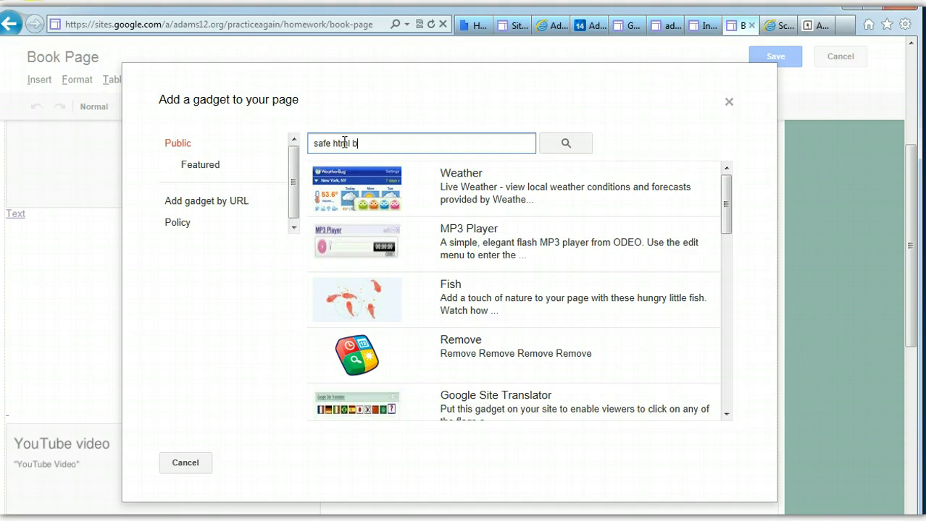
pyautogui.click(537, 142)
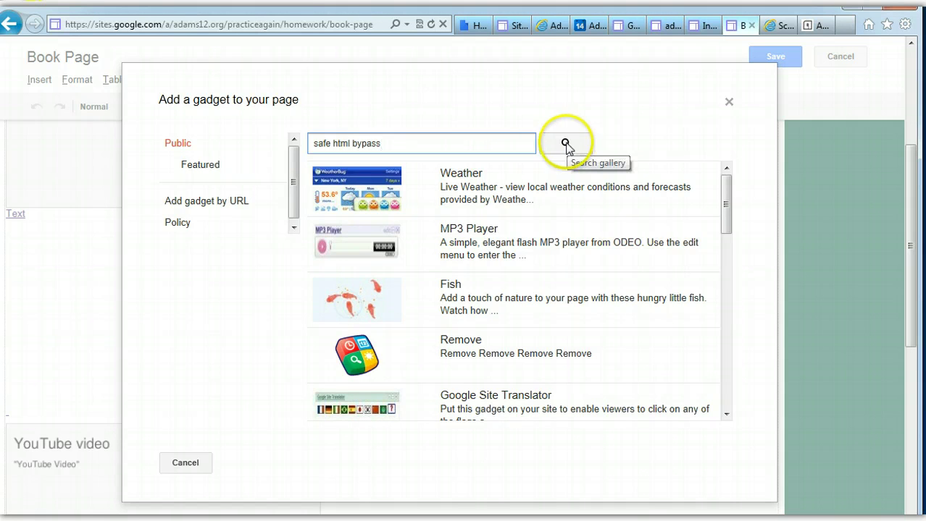
pyautogui.click(566, 143)
pyautogui.click(504, 191)
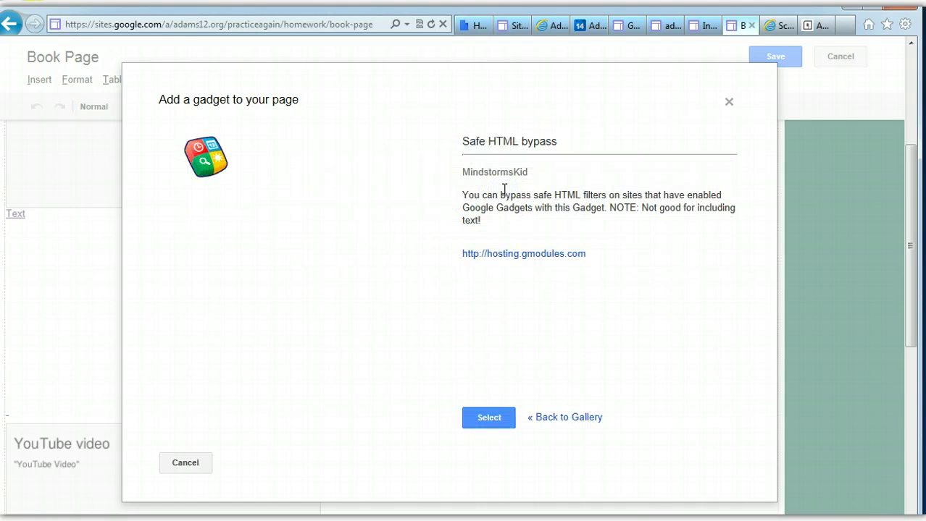
pyautogui.click(493, 420)
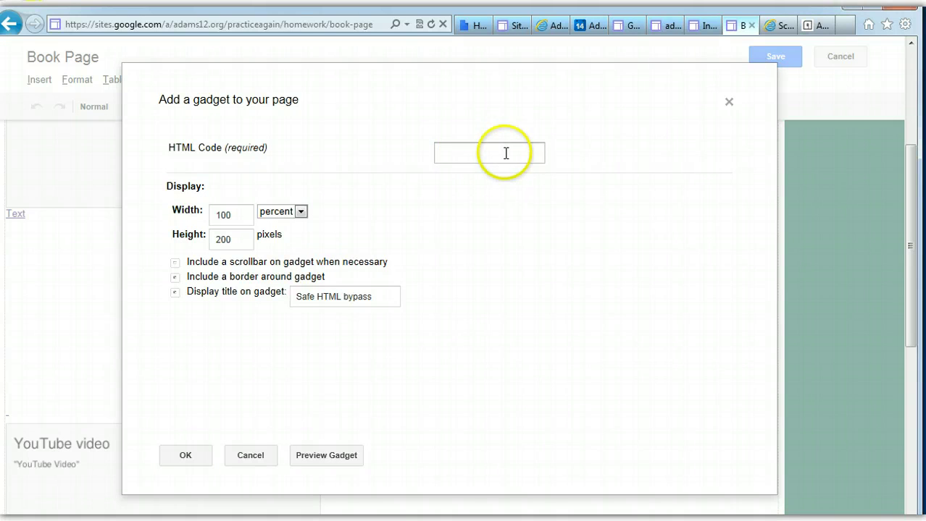
pyautogui.click(475, 153)
pyautogui.click(821, 26)
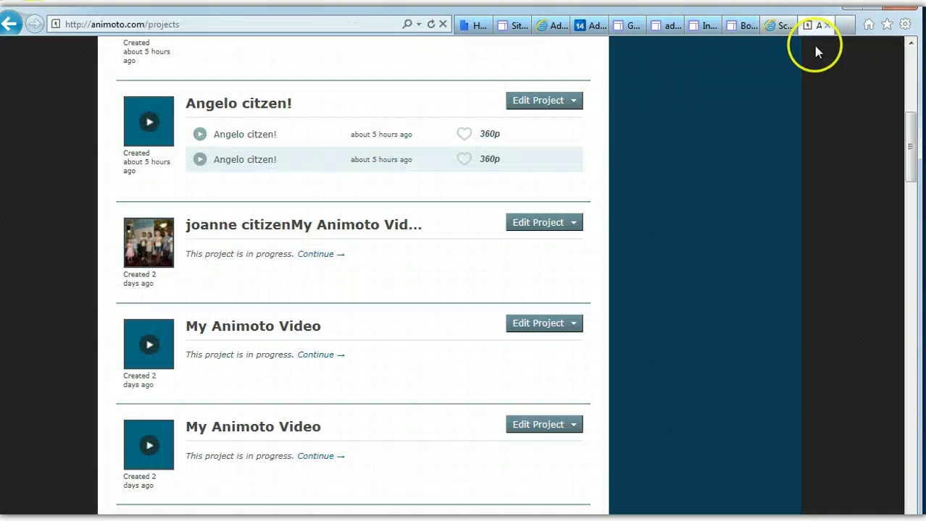
# Open the Kate citizen video, return to My Videos, and choose Actions > Embed for it.
pyautogui.moveTo(910, 141); pyautogui.dragTo(911, 268)
pyautogui.click(562, 201)
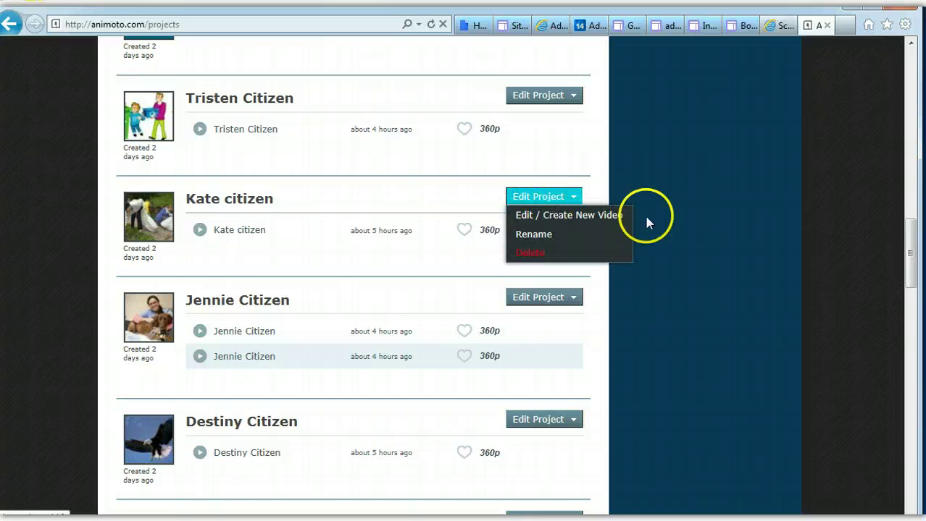
pyautogui.click(647, 221)
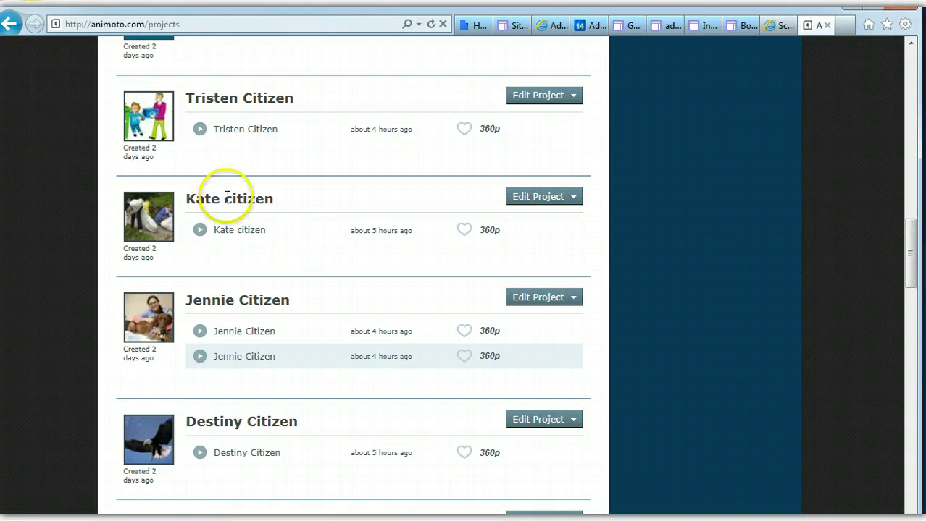
pyautogui.moveTo(227, 230)
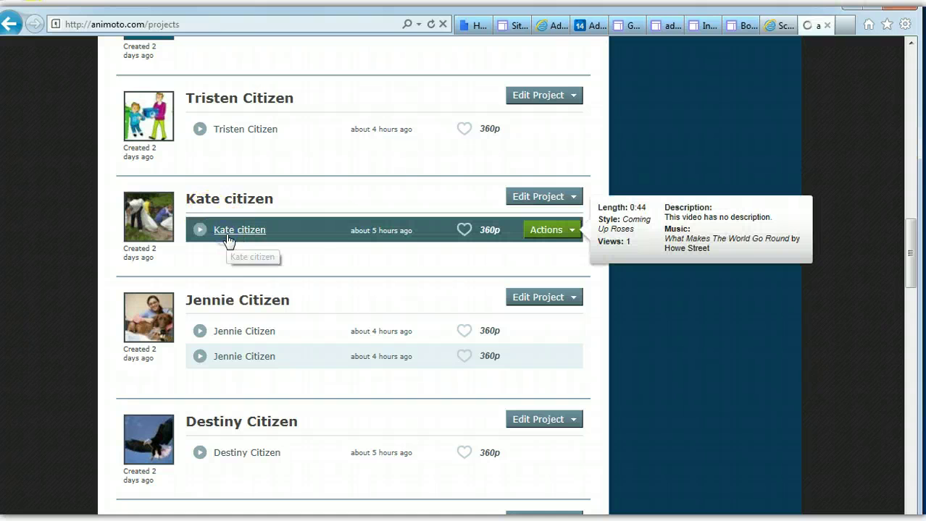
pyautogui.click(487, 236)
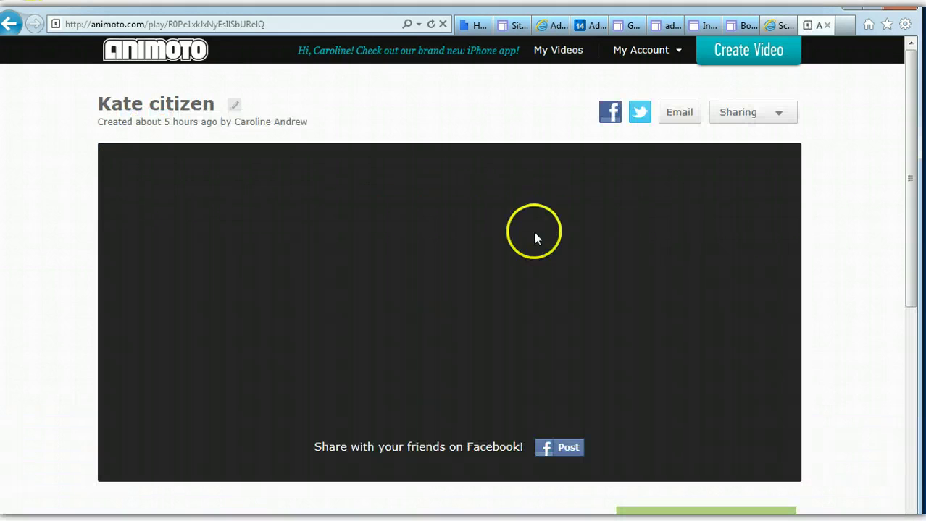
pyautogui.click(10, 24)
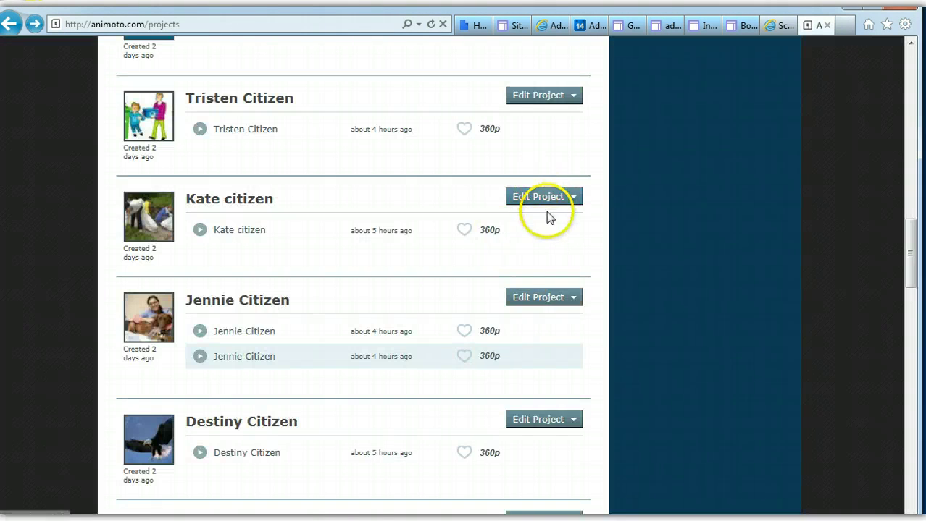
pyautogui.click(554, 231)
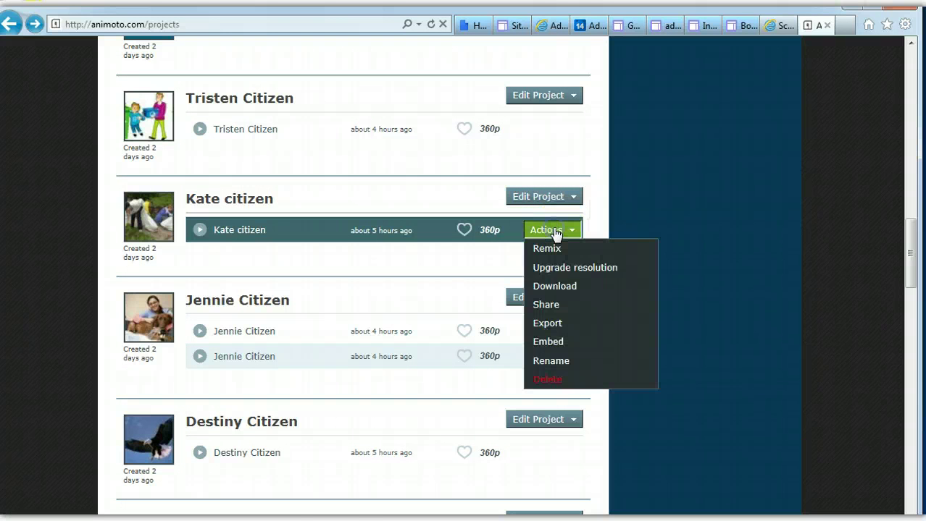
pyautogui.click(549, 343)
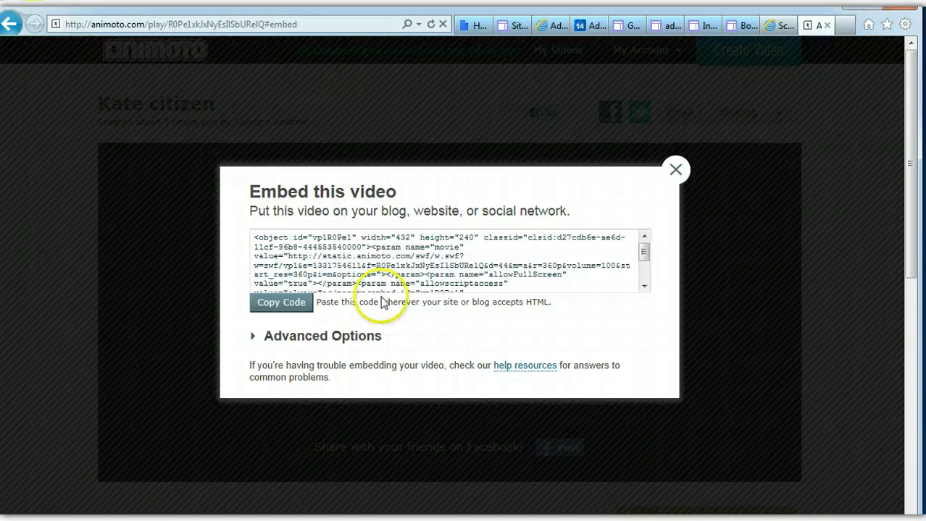
# Select the full Kate citizen embed code in the Embed this video box and copy it.
pyautogui.moveTo(640, 252); pyautogui.dragTo(644, 299)
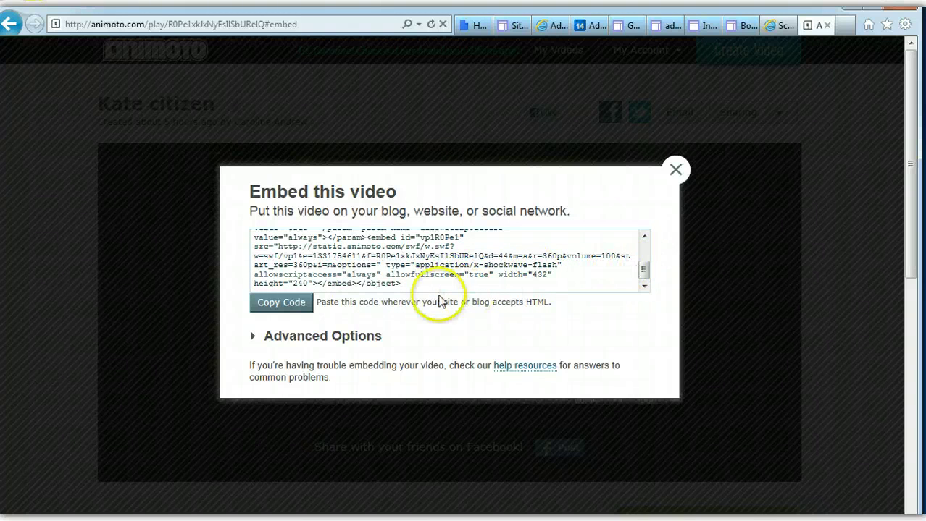
pyautogui.moveTo(402, 283); pyautogui.dragTo(360, 279)
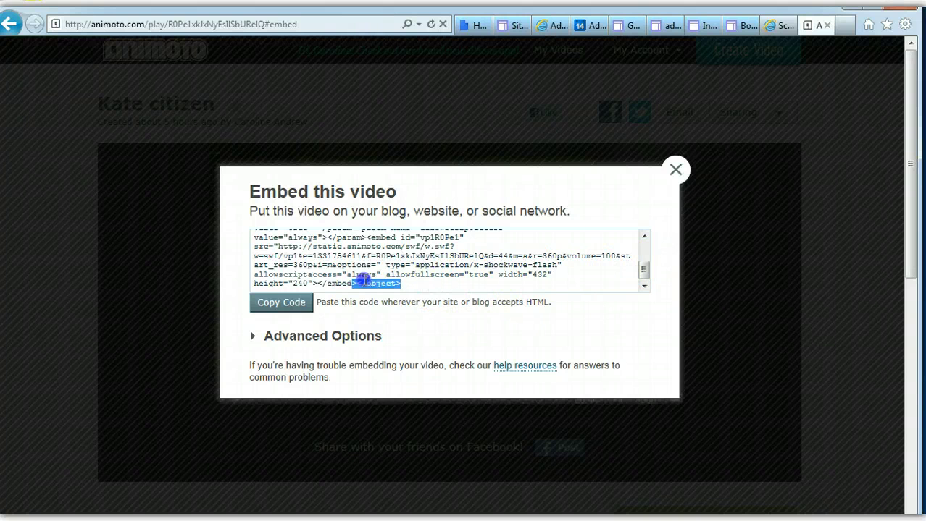
pyautogui.click(439, 284)
pyautogui.click(289, 307)
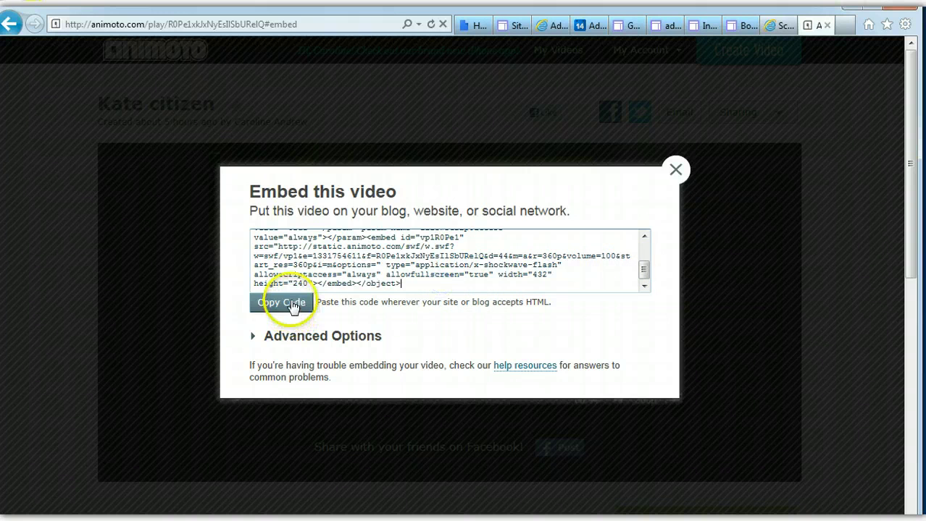
pyautogui.click(287, 304)
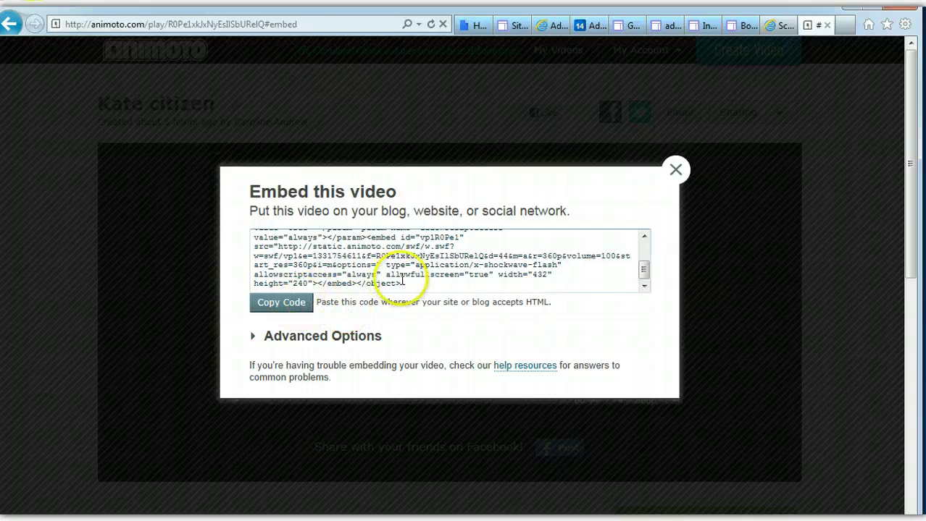
pyautogui.moveTo(407, 283); pyautogui.dragTo(248, 208)
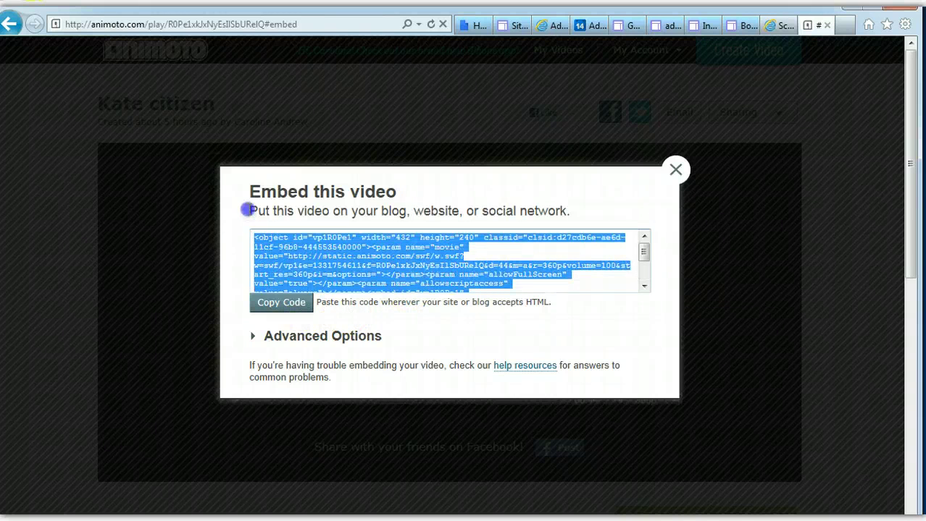
pyautogui.click(282, 312)
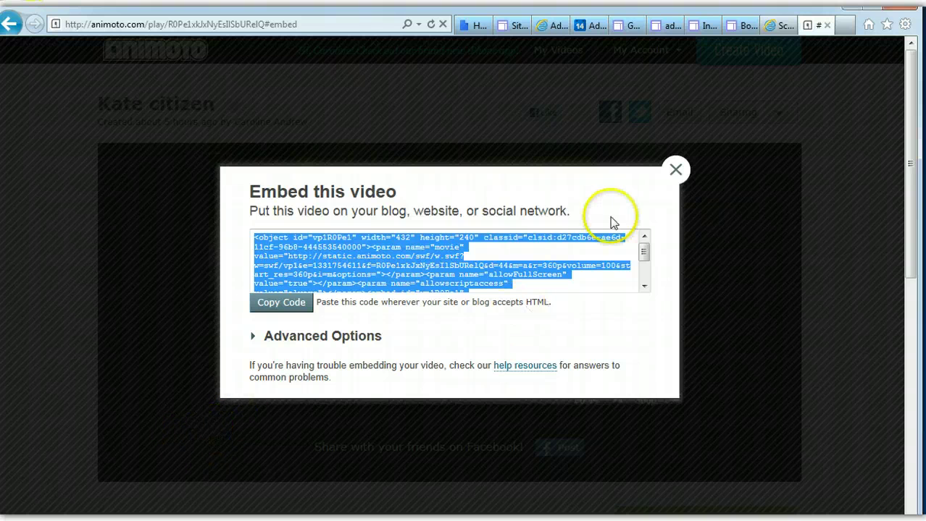
# Paste the Animoto embed code into the Safe HTML bypass gadget's HTML Code box.
pyautogui.click(739, 27)
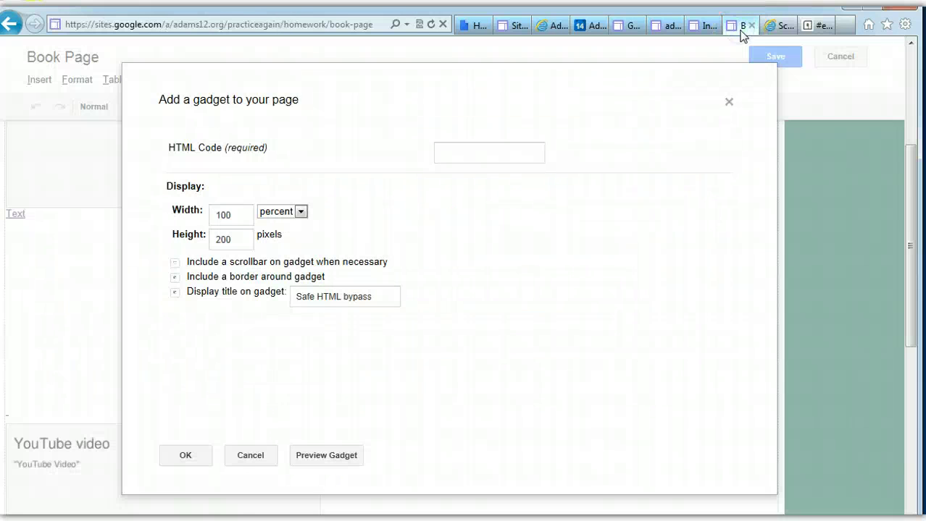
pyautogui.click(469, 149)
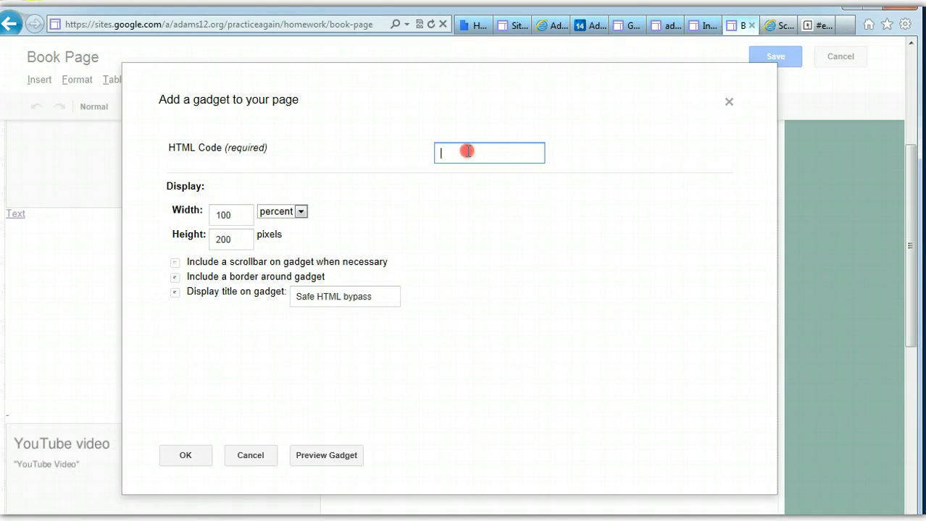
pyautogui.rightClick(468, 155)
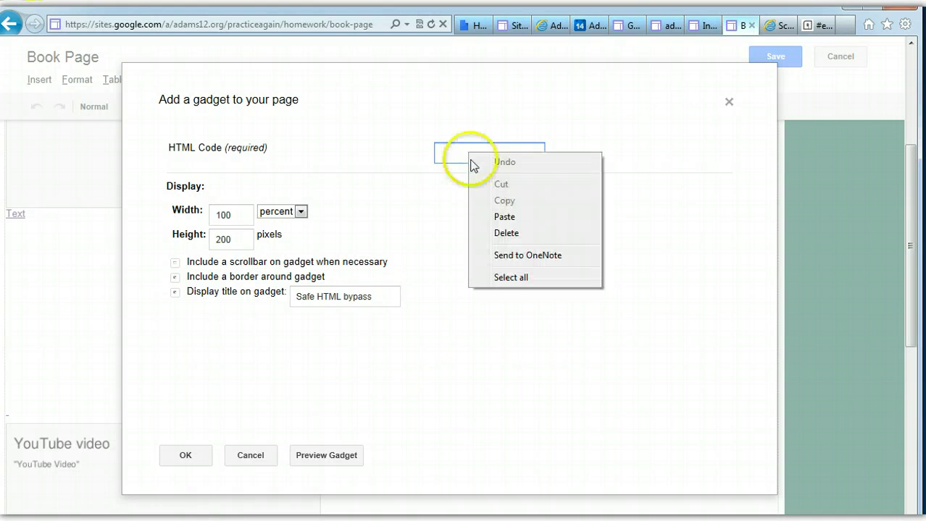
pyautogui.click(491, 215)
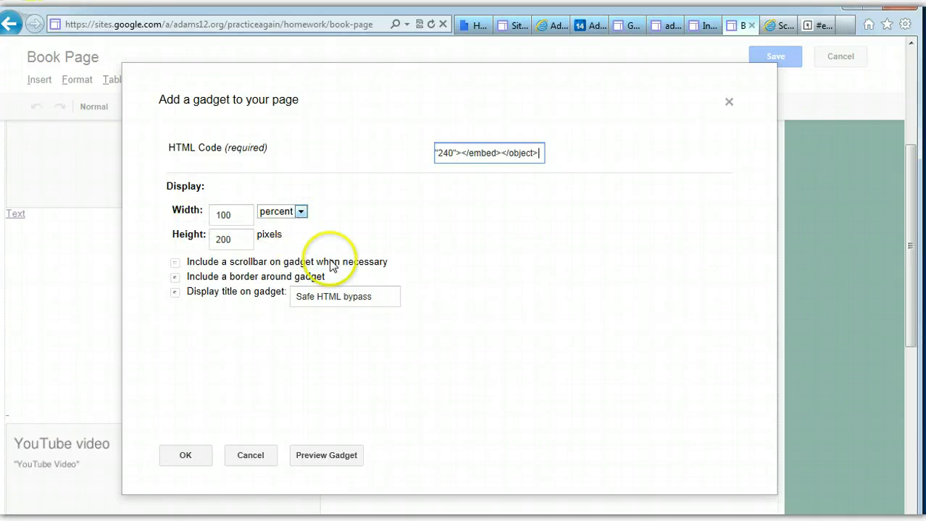
# Retitle the gadget 'Animoto' and preview it, playing the Kate citizen video.
pyautogui.moveTo(376, 299); pyautogui.dragTo(286, 299)
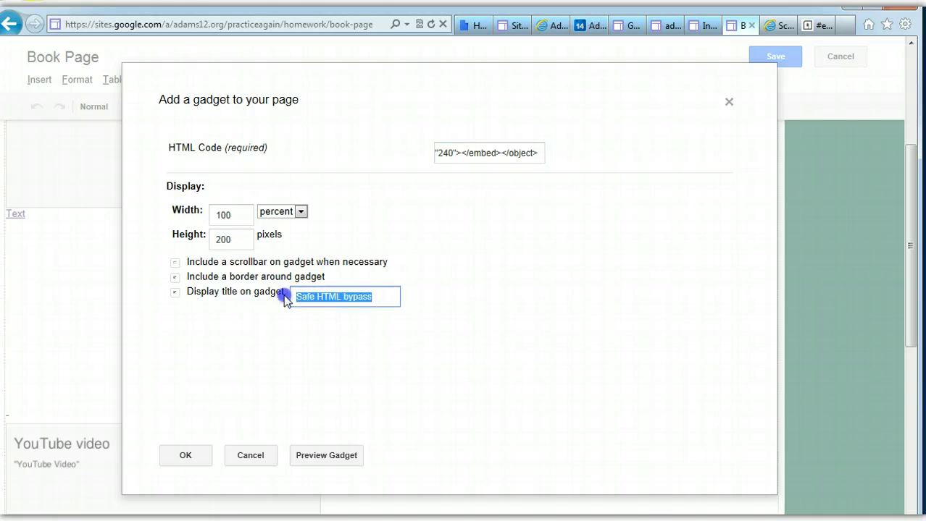
pyautogui.write('Ani')
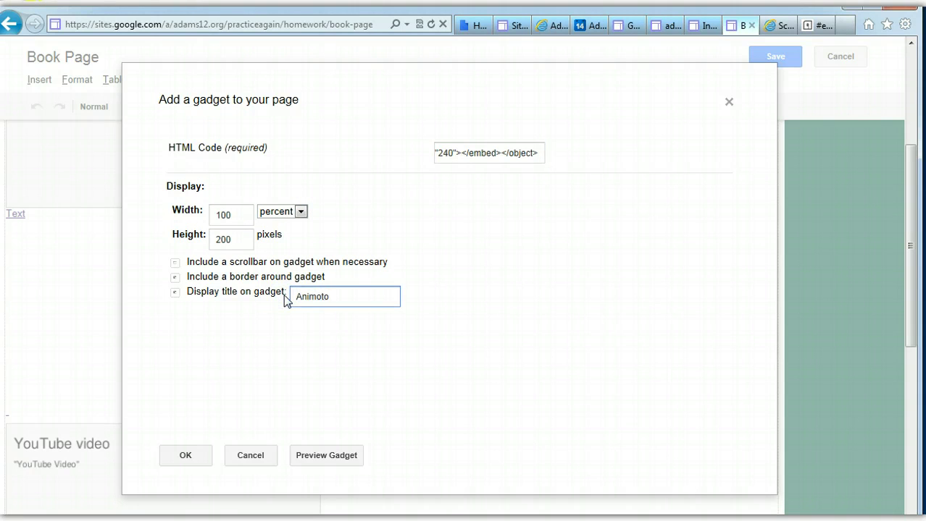
pyautogui.write('moto')
pyautogui.click(321, 458)
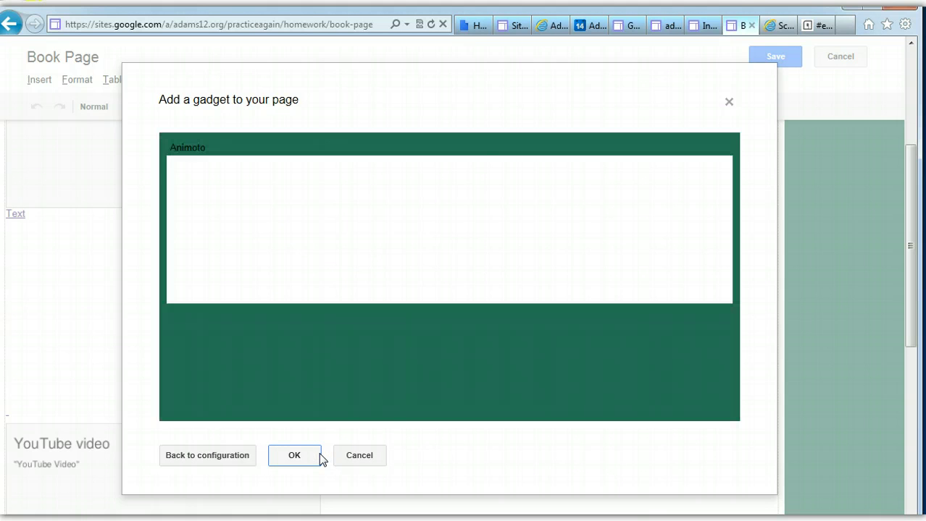
pyautogui.click(335, 242)
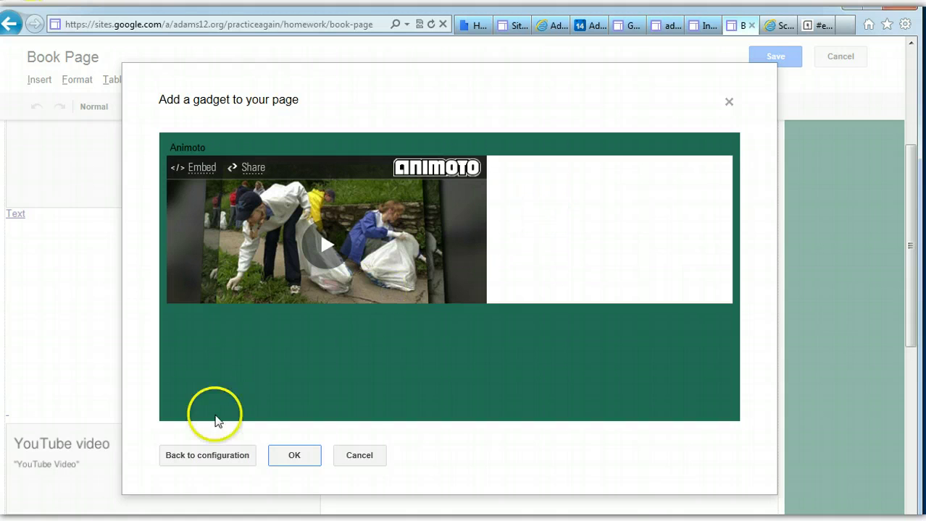
# Set the Animoto gadget to 60 percent width and 250 height, preview it, and confirm with OK.
pyautogui.click(208, 456)
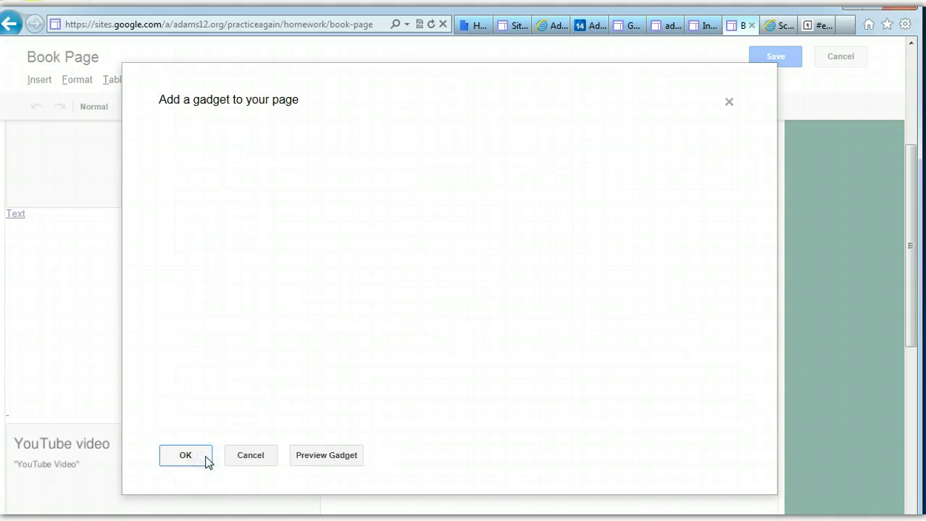
pyautogui.doubleClick(219, 215)
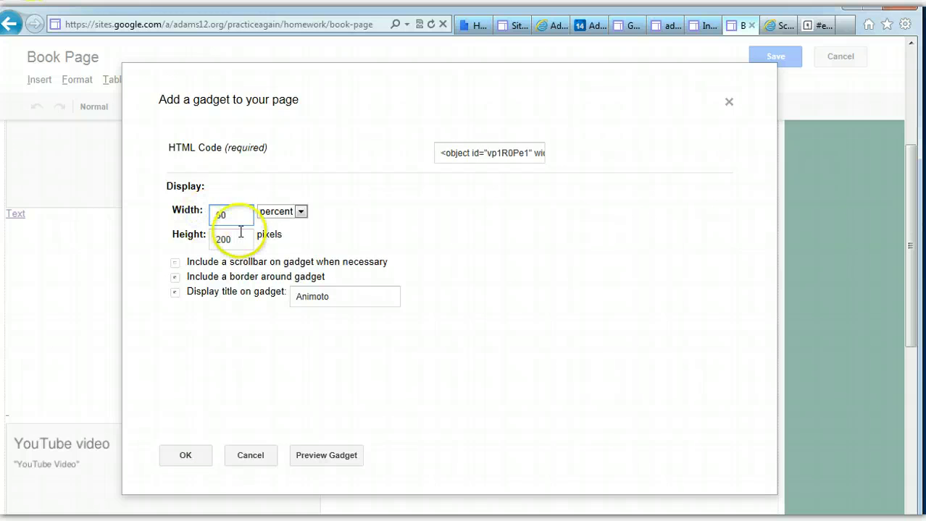
pyautogui.moveTo(242, 238); pyautogui.dragTo(199, 245)
pyautogui.write('250')
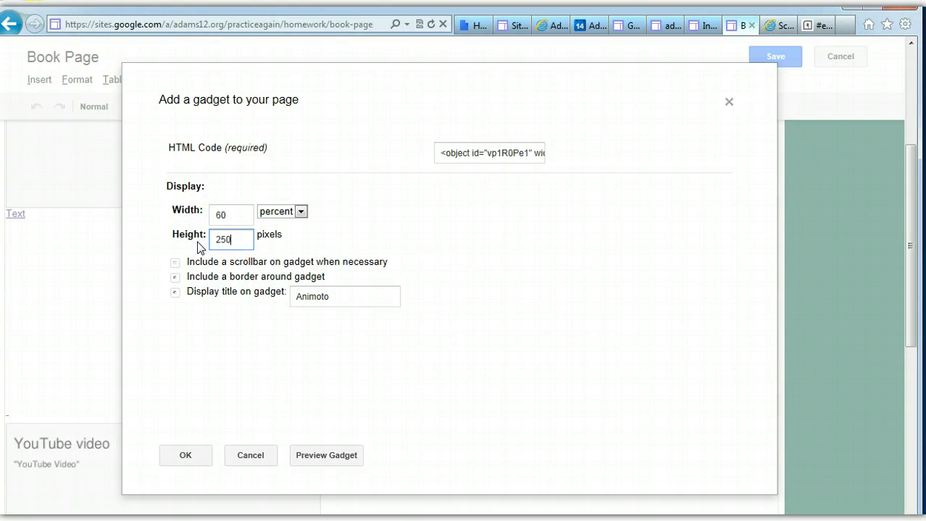
pyautogui.click(314, 458)
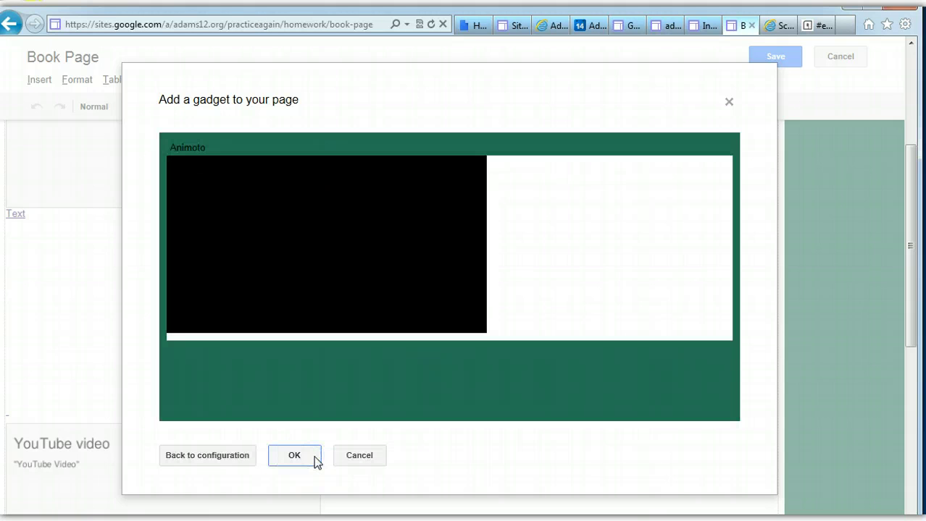
pyautogui.click(422, 287)
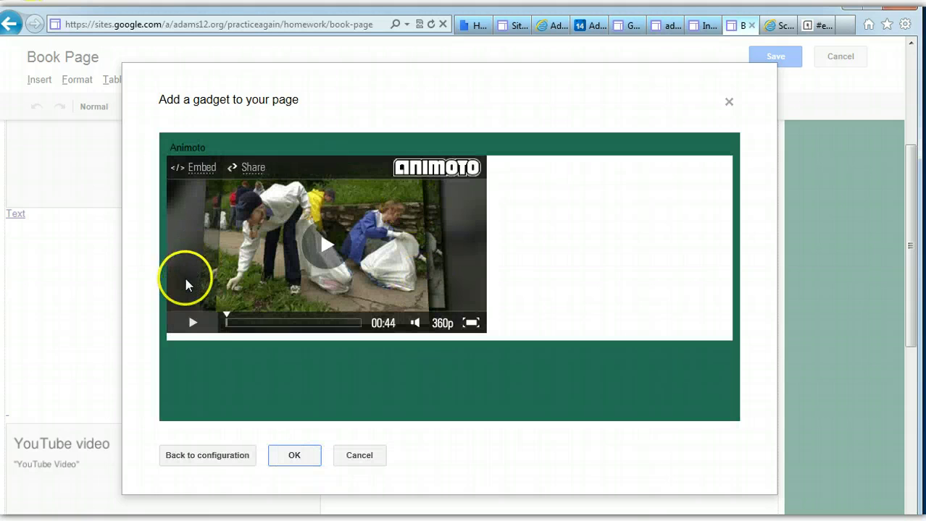
pyautogui.click(457, 321)
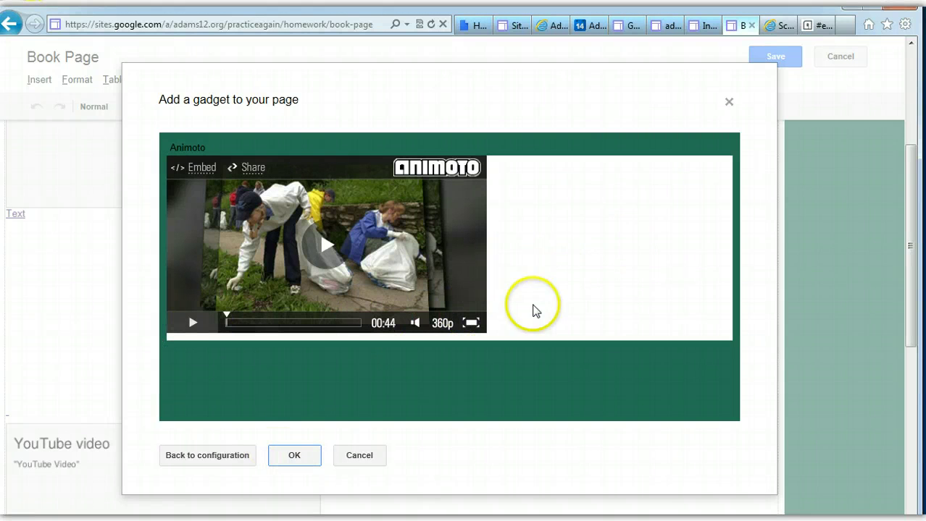
pyautogui.click(293, 456)
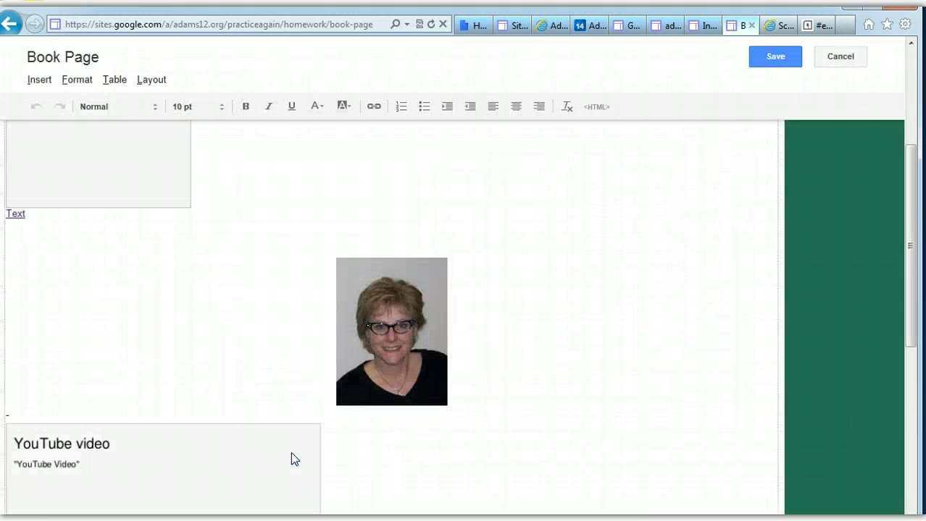
# Scroll to the Animoto gadget below the YouTube video, play it, and pause at 00:07.
pyautogui.click(876, 222)
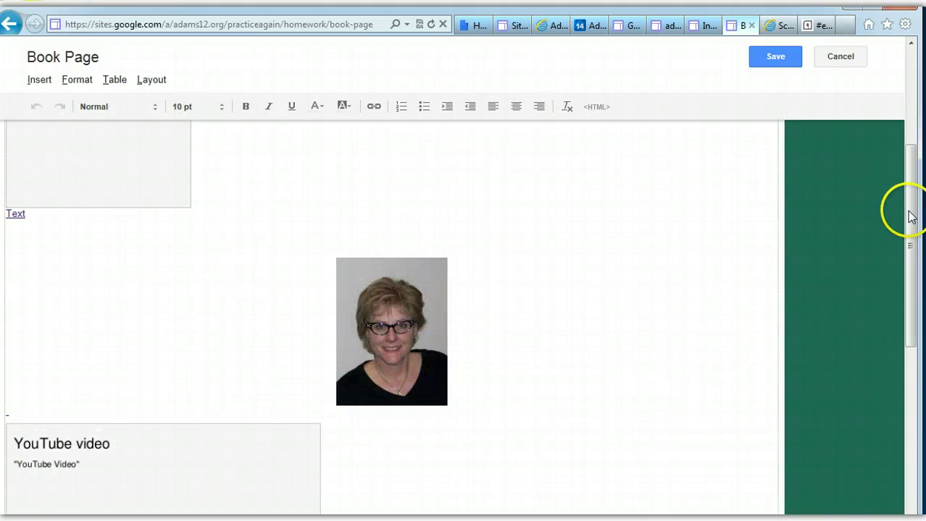
pyautogui.moveTo(911, 216); pyautogui.dragTo(912, 390)
pyautogui.moveTo(900, 301); pyautogui.dragTo(891, 150)
pyautogui.scroll(-15, 463, 275)
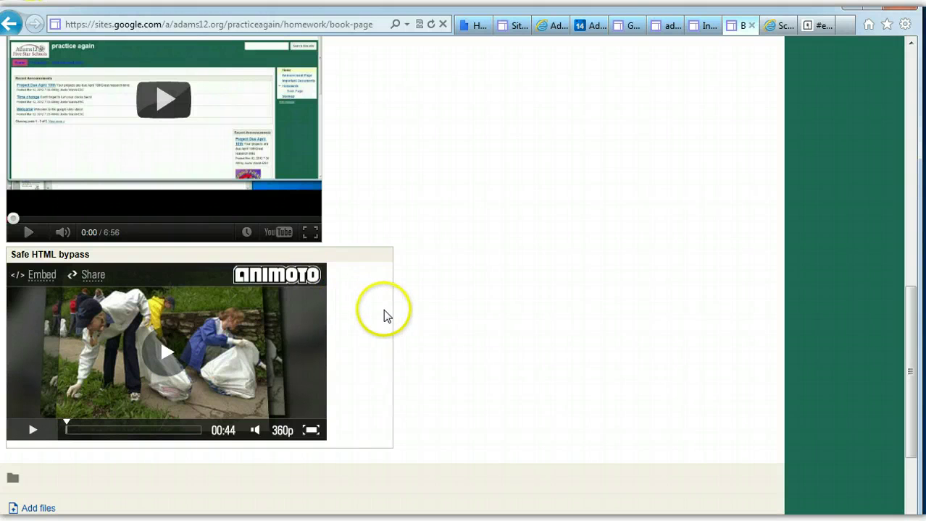
pyautogui.click(163, 351)
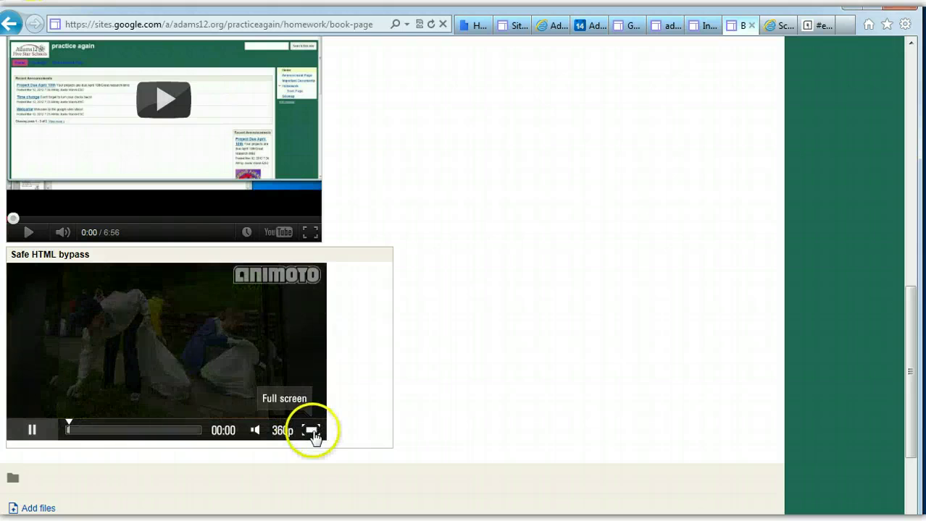
pyautogui.click(311, 431)
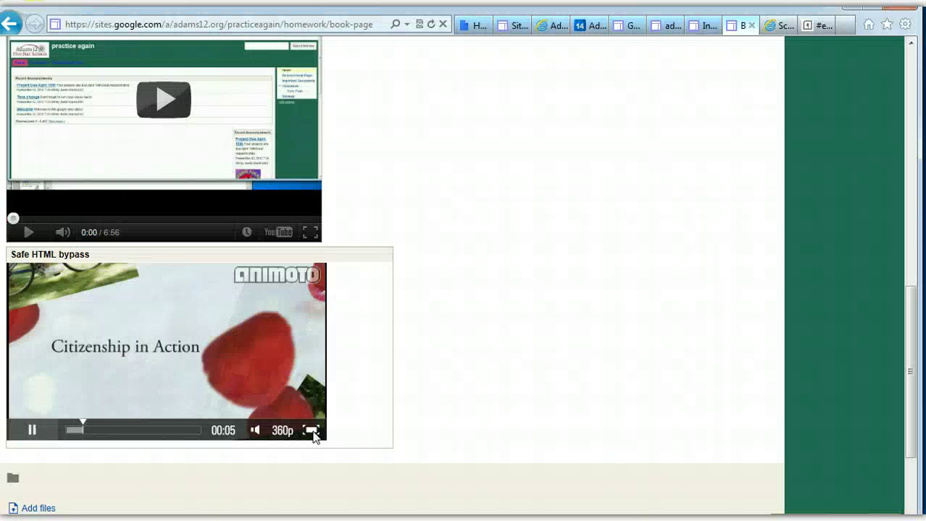
pyautogui.click(29, 431)
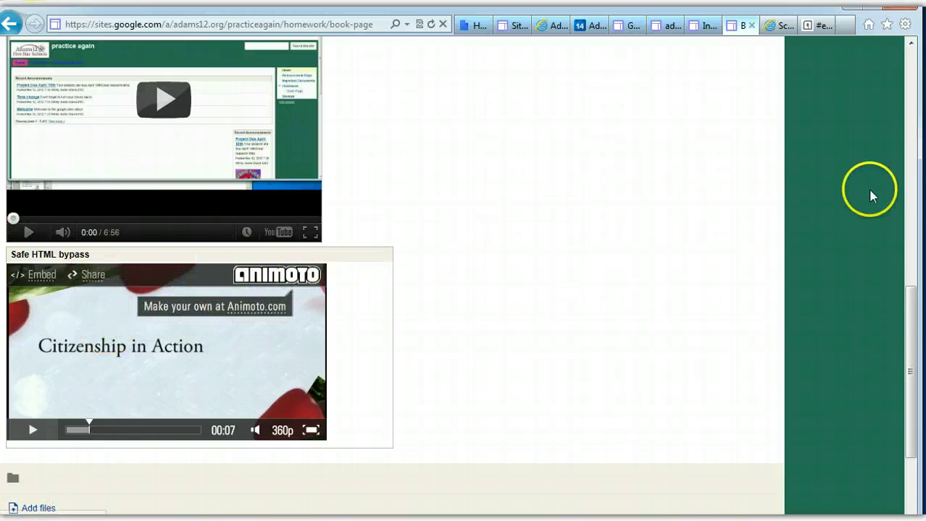
pyautogui.click(911, 247)
# Edit the Book Page and resize the Safe HTML bypass gadget to 50 percent wide, 250 pixels high.
pyautogui.click(909, 82)
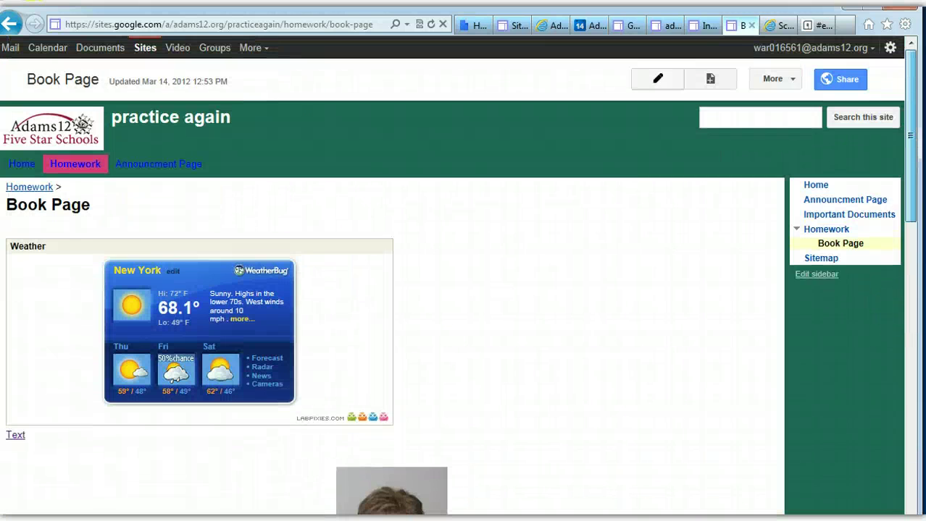
pyautogui.click(662, 79)
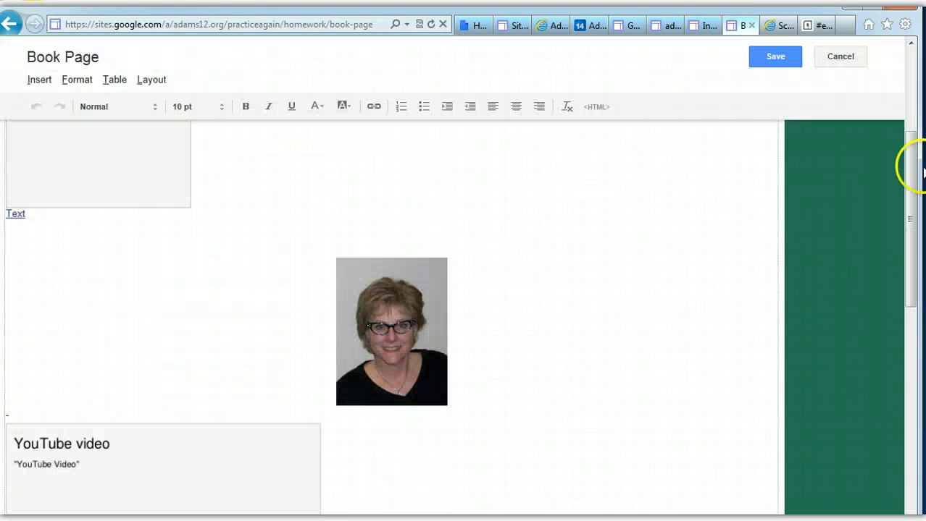
pyautogui.click(912, 167)
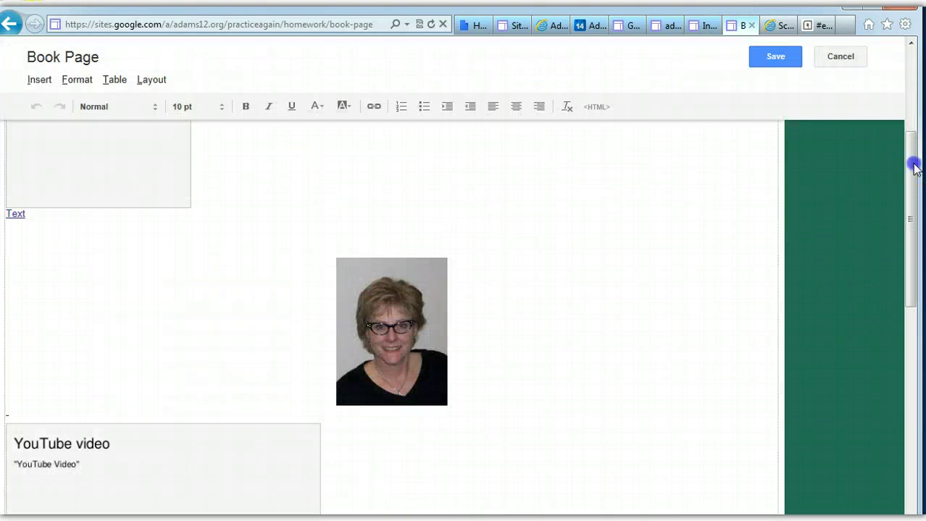
pyautogui.moveTo(912, 167); pyautogui.dragTo(892, 320)
pyautogui.click(165, 327)
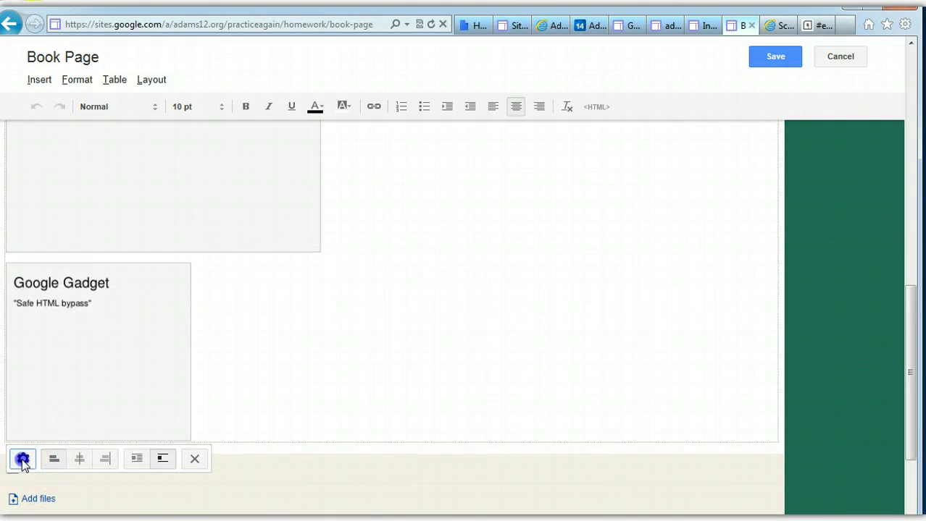
pyautogui.click(22, 462)
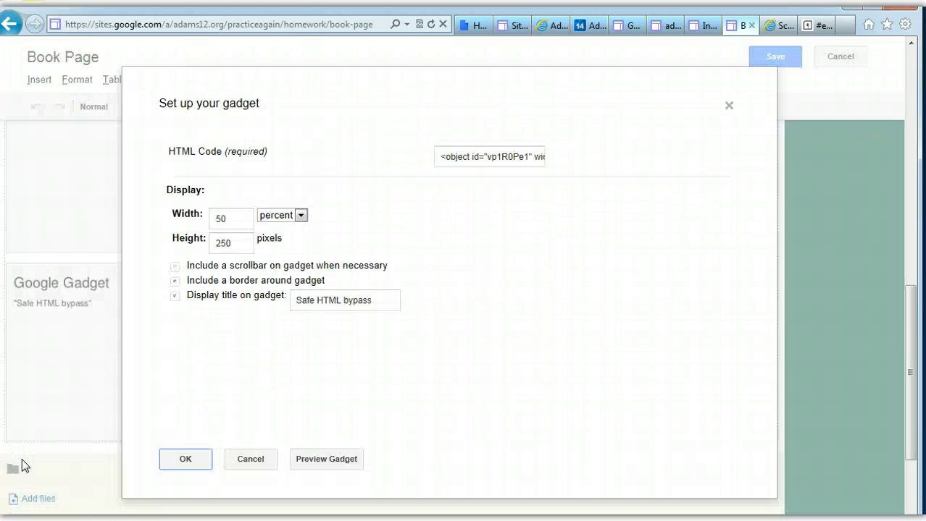
pyautogui.click(234, 220)
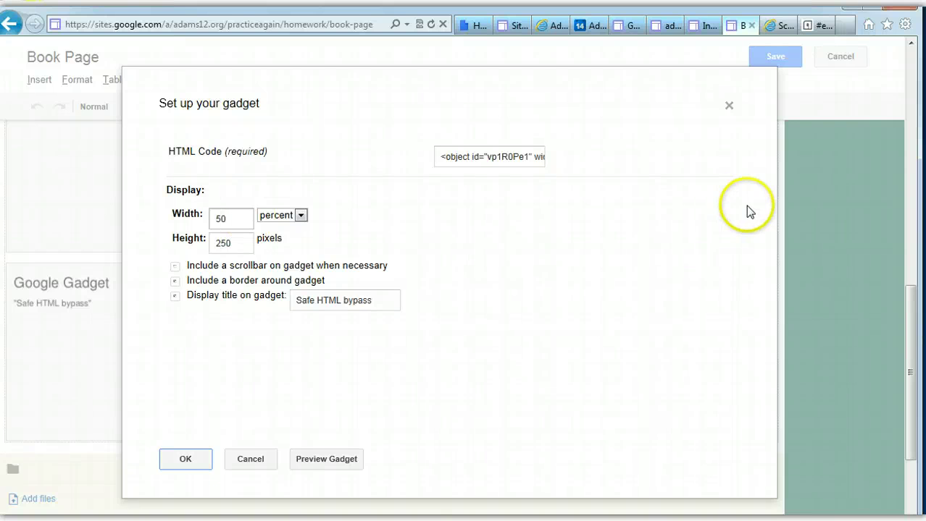
pyautogui.moveTo(906, 359); pyautogui.dragTo(910, 386)
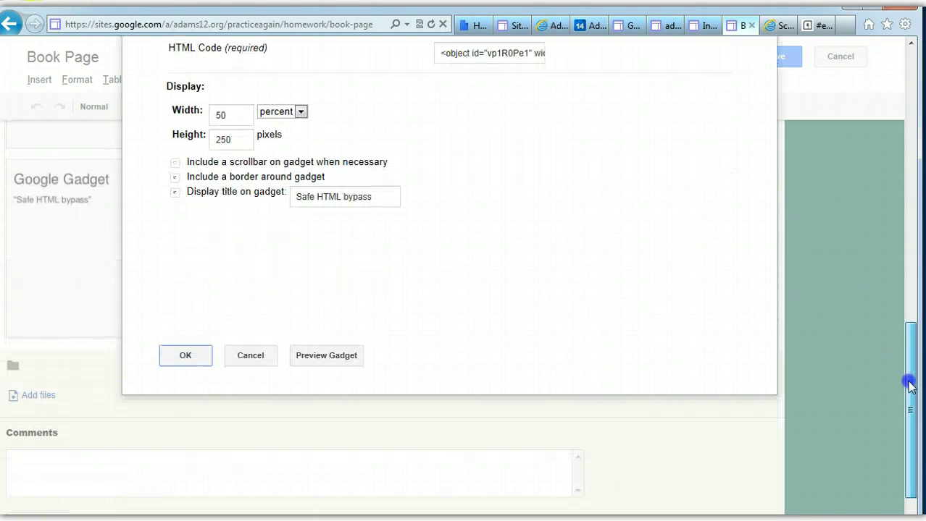
pyautogui.click(192, 357)
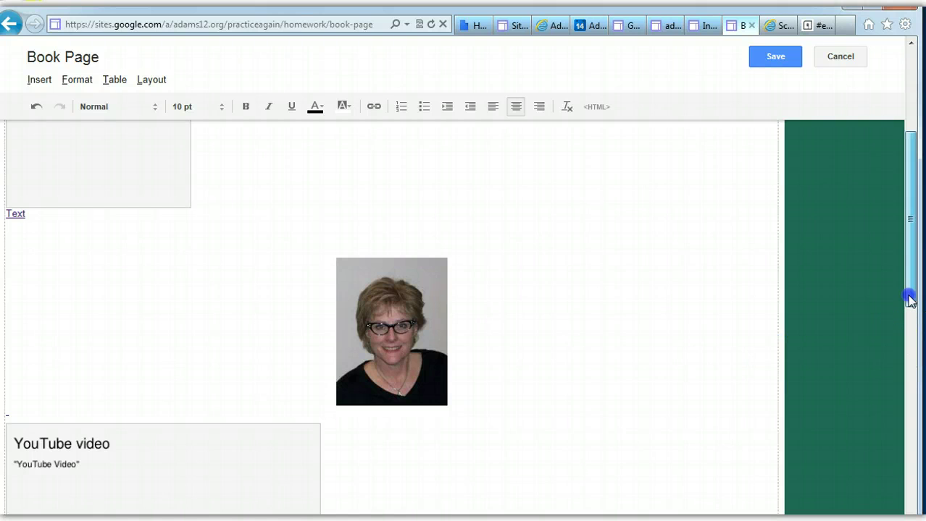
pyautogui.moveTo(907, 297); pyautogui.dragTo(898, 196)
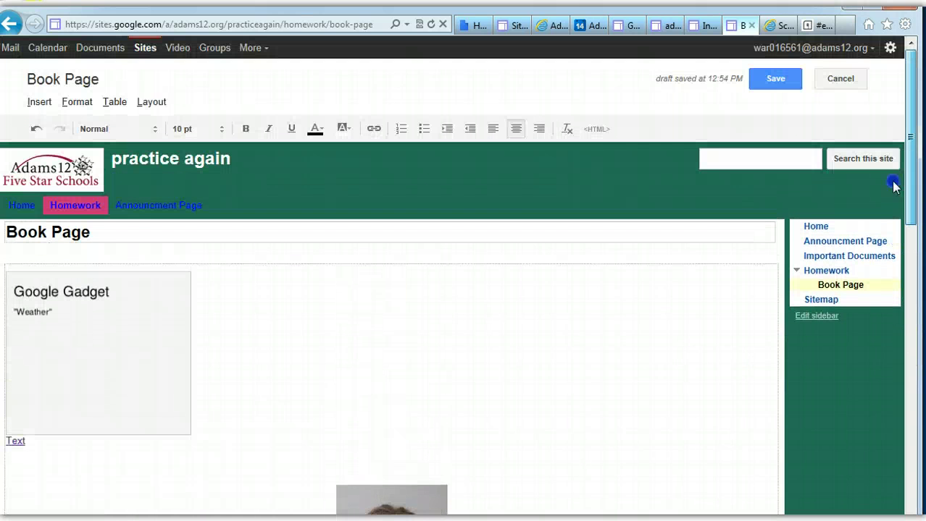
# Paste the Animoto object embed code after the final </div> in the HTML source and update.
pyautogui.click(597, 129)
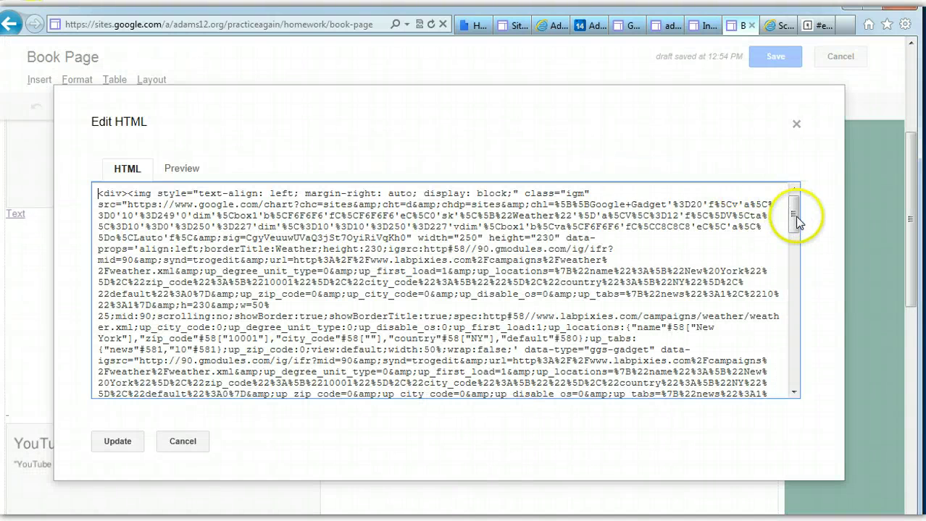
pyautogui.moveTo(793, 217); pyautogui.dragTo(794, 320)
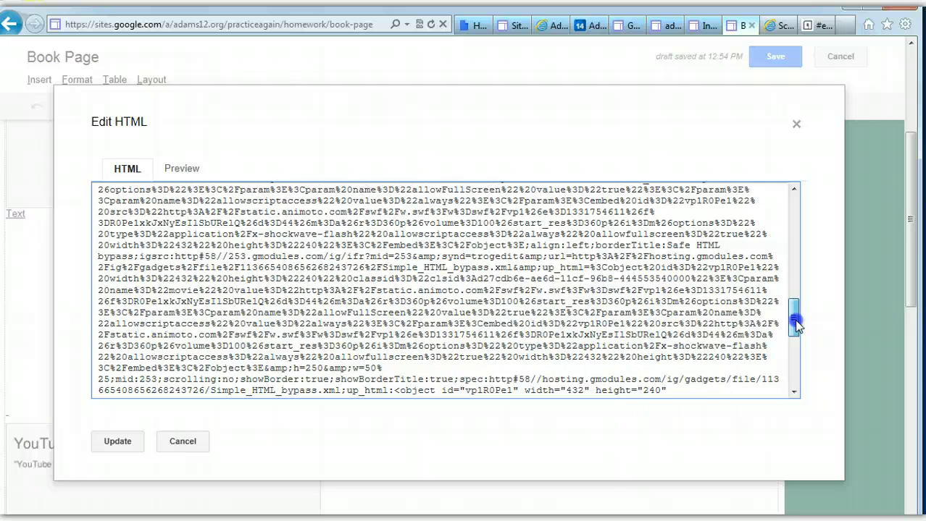
pyautogui.moveTo(794, 320); pyautogui.dragTo(790, 210)
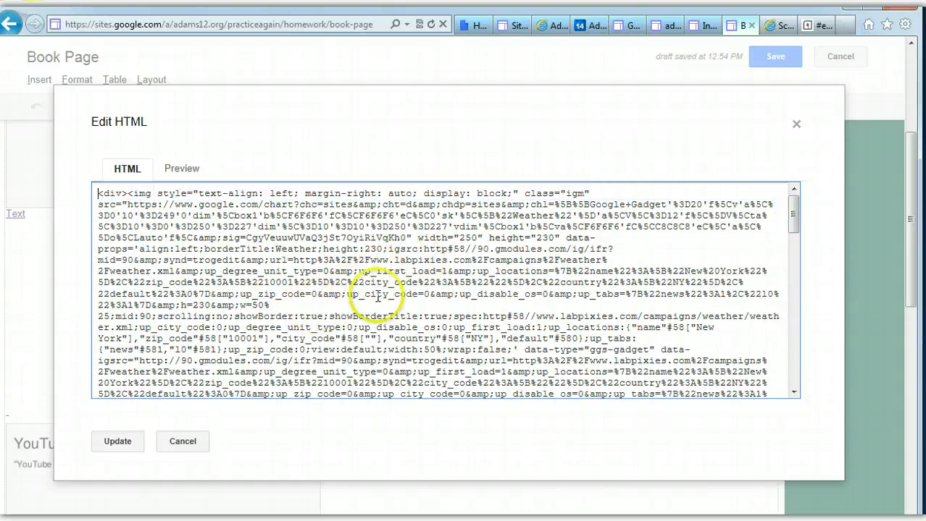
pyautogui.click(793, 205)
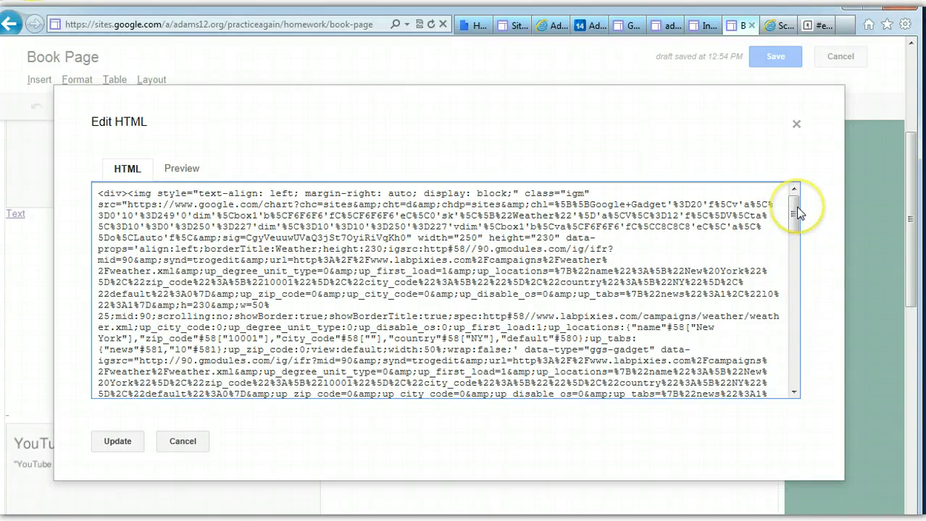
pyautogui.moveTo(795, 215); pyautogui.dragTo(794, 378)
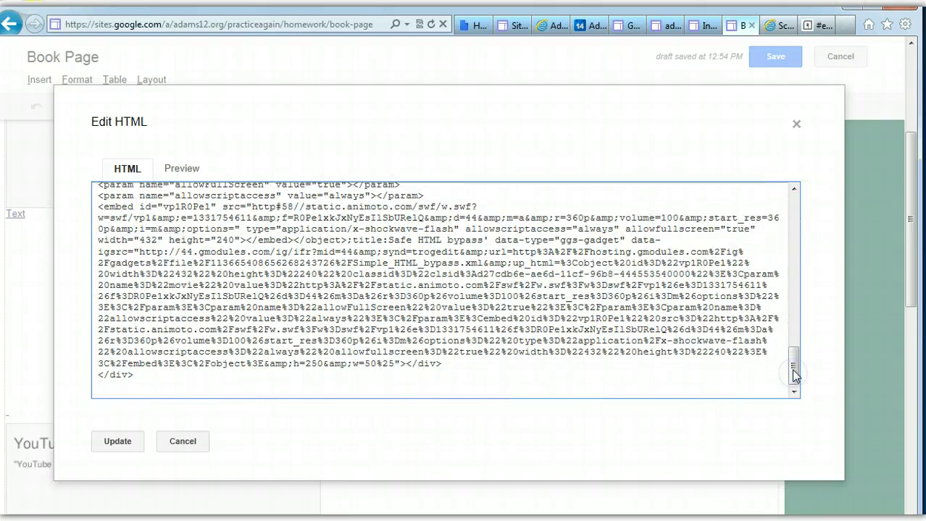
pyautogui.click(103, 390)
pyautogui.rightClick(104, 389)
pyautogui.click(140, 452)
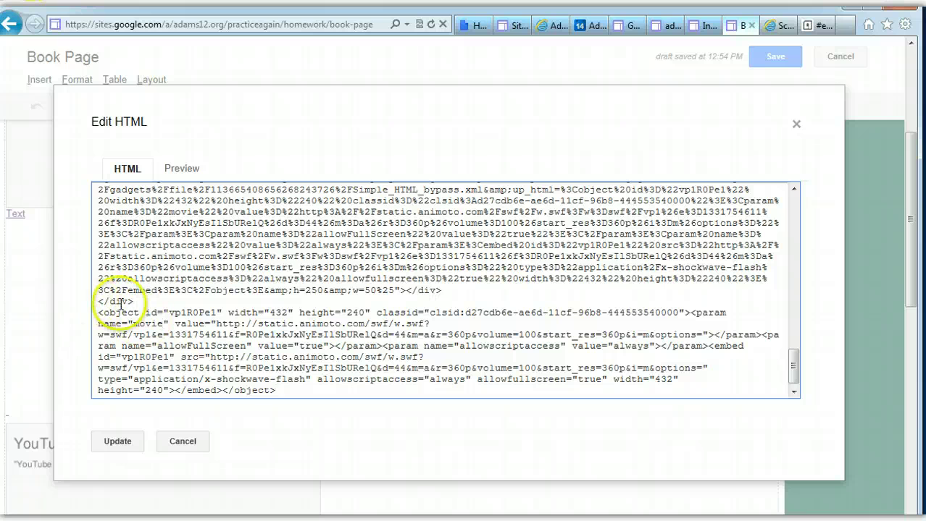
pyautogui.click(117, 441)
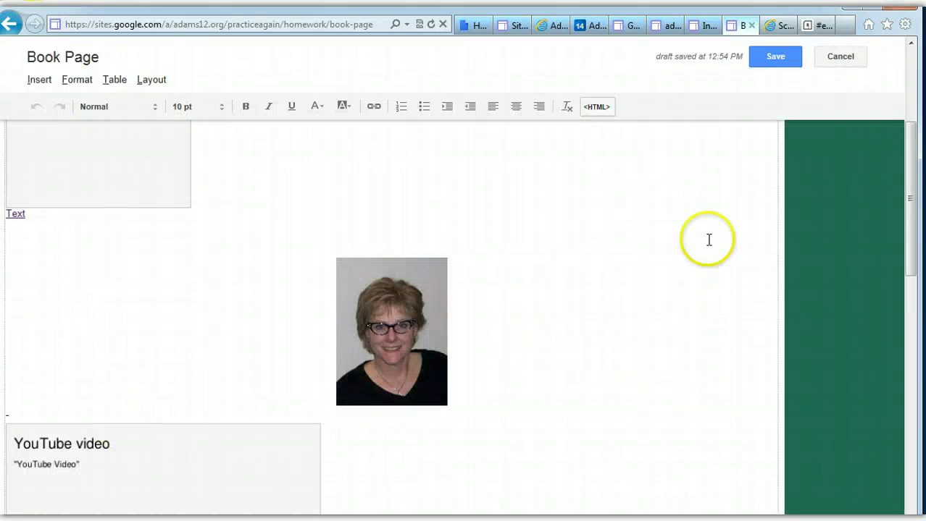
# Save Book Page and review both Animoto videos below the YouTube video on the published page.
pyautogui.moveTo(910, 209); pyautogui.dragTo(908, 380)
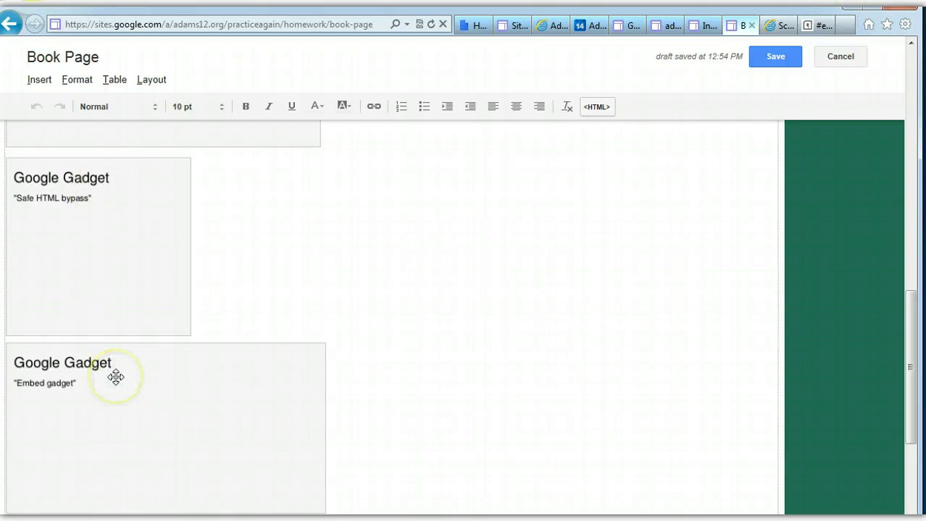
pyautogui.click(770, 66)
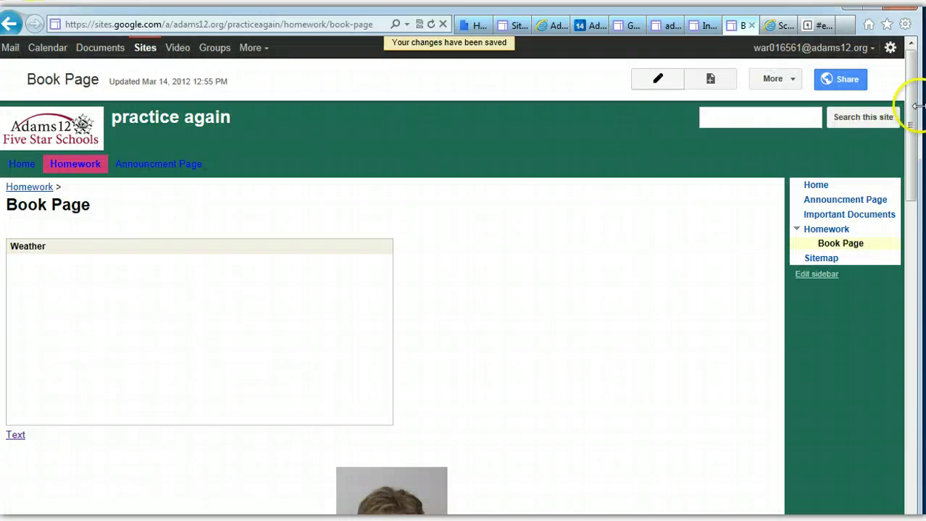
pyautogui.moveTo(915, 107); pyautogui.dragTo(914, 364)
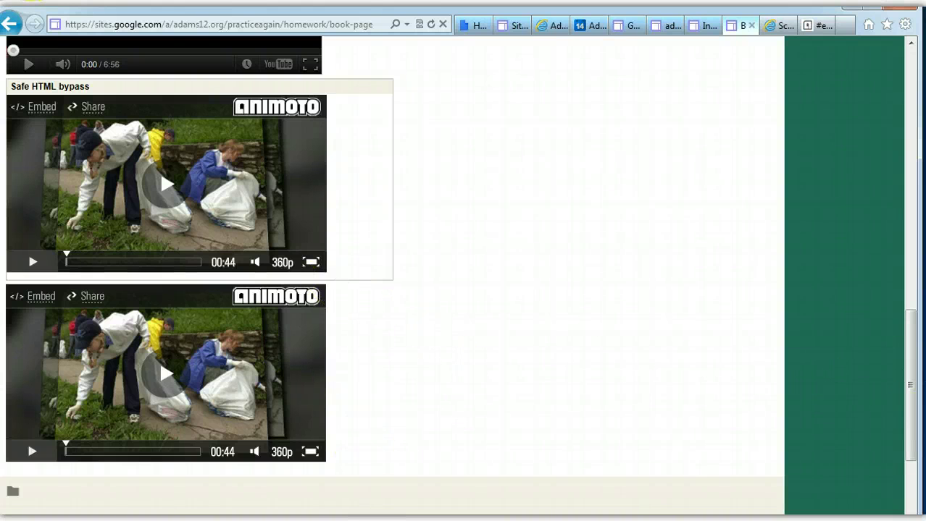
pyautogui.moveTo(916, 382); pyautogui.dragTo(884, 116)
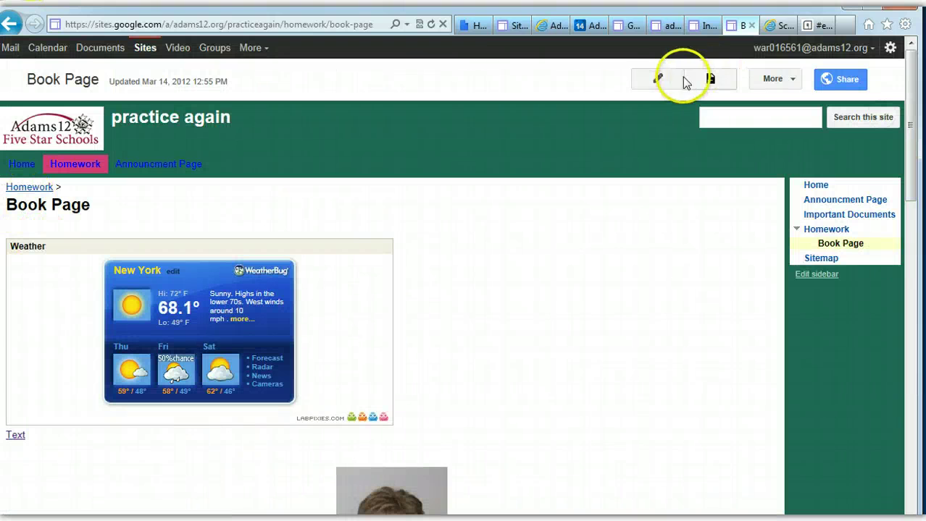
# Reopen Book Page for editing and place the cursor at the start of its HTML source.
pyautogui.click(663, 81)
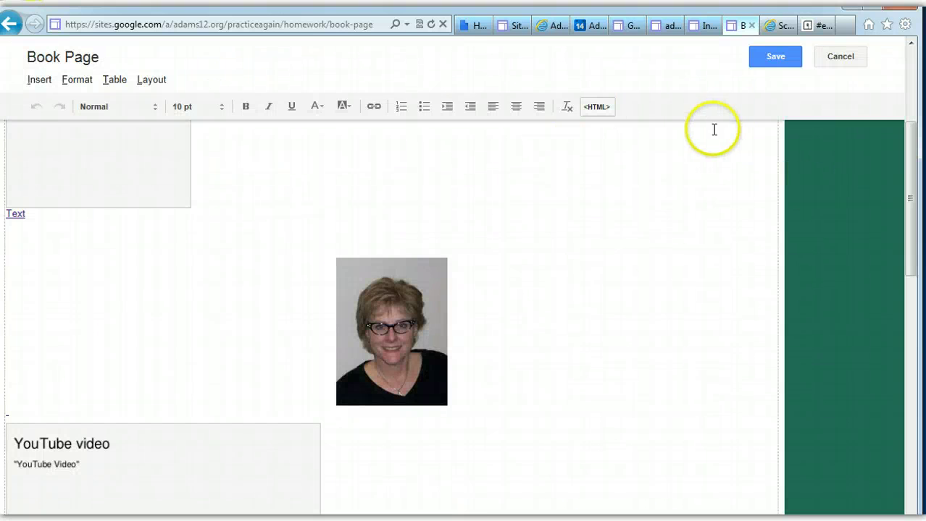
pyautogui.click(591, 106)
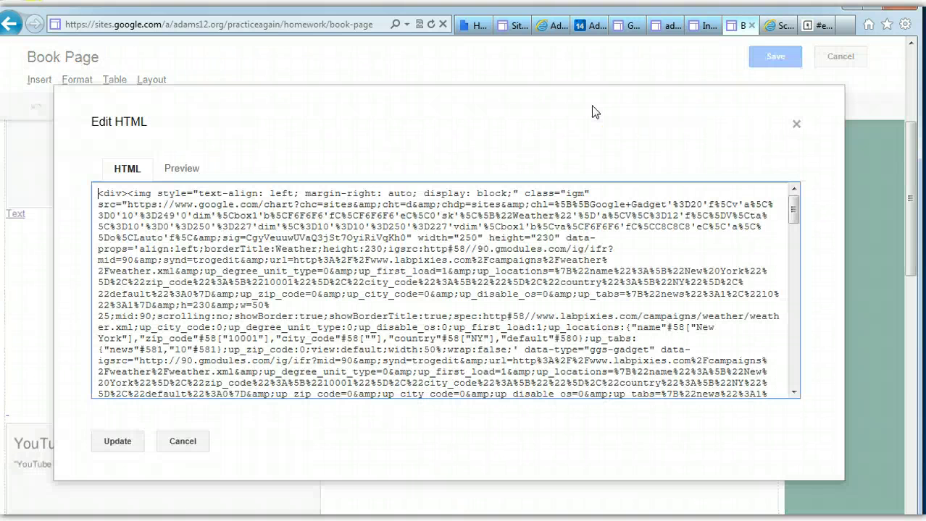
pyautogui.click(98, 192)
pyautogui.rightClick(98, 192)
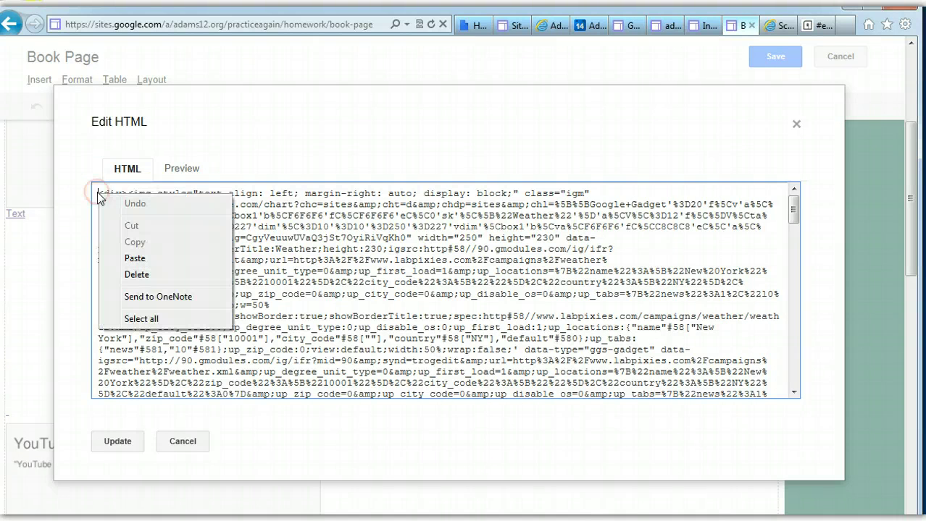
# Paste the Animoto embed code before the first div, preview it, and apply the HTML change.
pyautogui.click(132, 256)
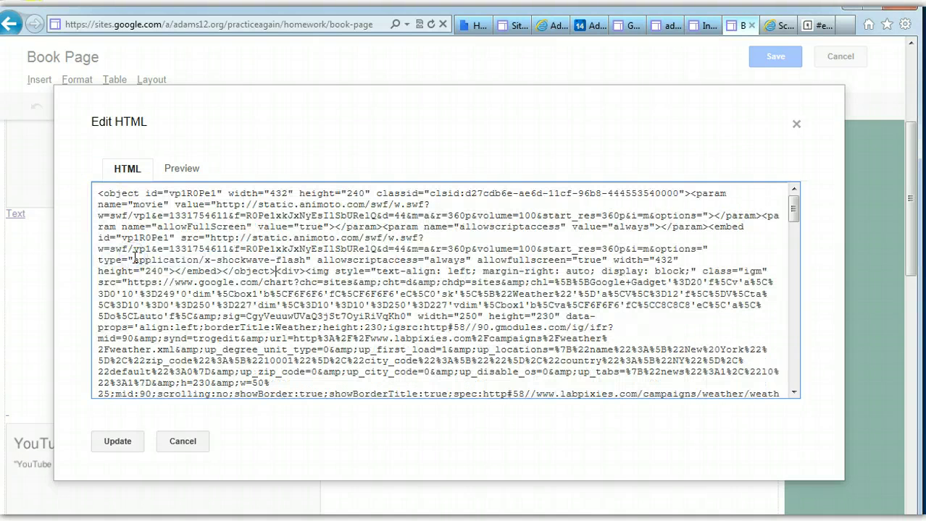
pyautogui.click(175, 173)
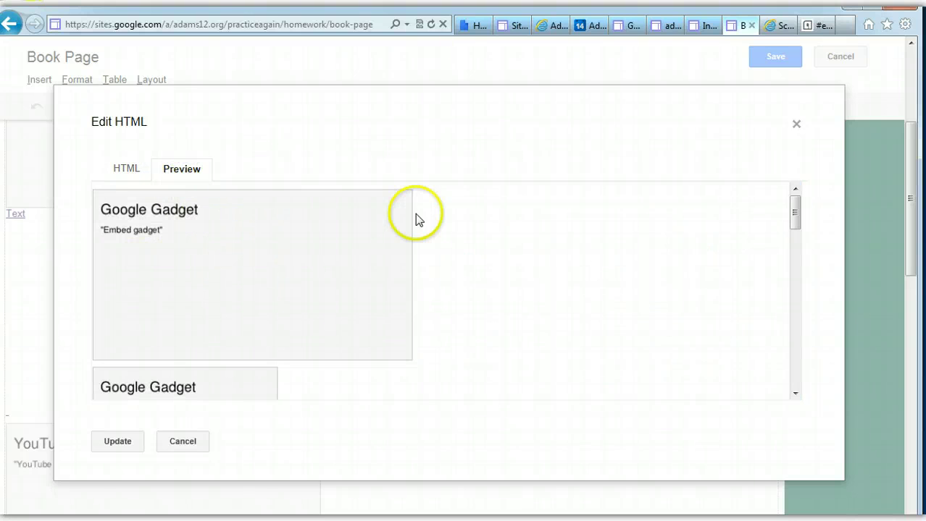
pyautogui.moveTo(800, 223); pyautogui.dragTo(766, 193)
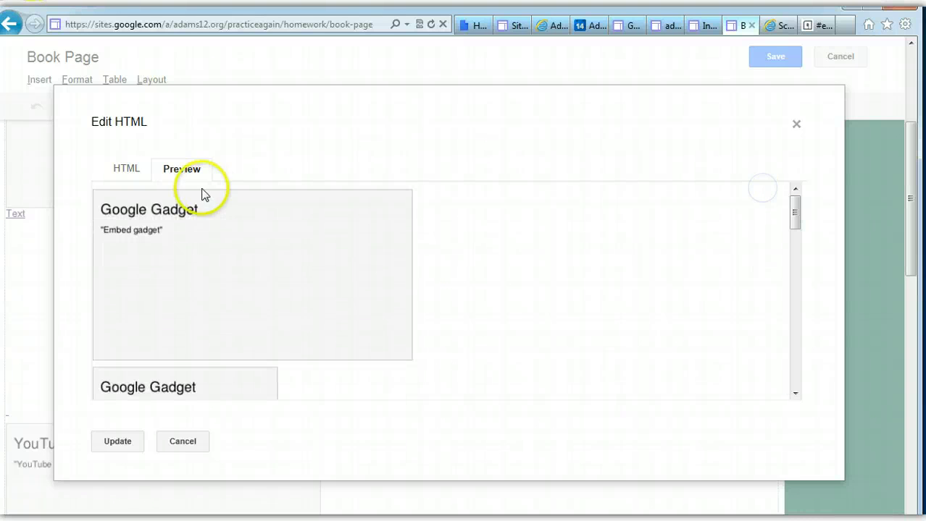
pyautogui.click(116, 443)
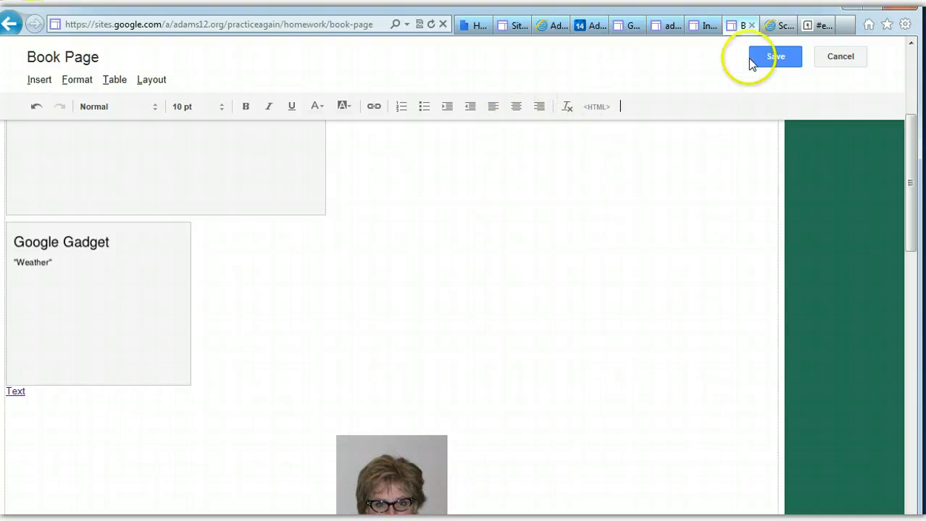
# Save Book Page and check the embedded Animoto videos on the live page.
pyautogui.click(778, 62)
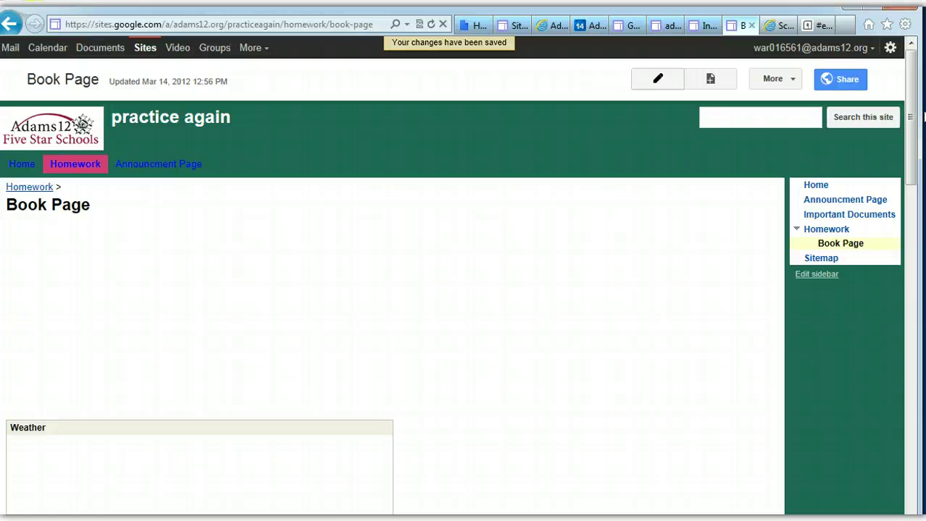
pyautogui.moveTo(911, 107); pyautogui.dragTo(895, 370)
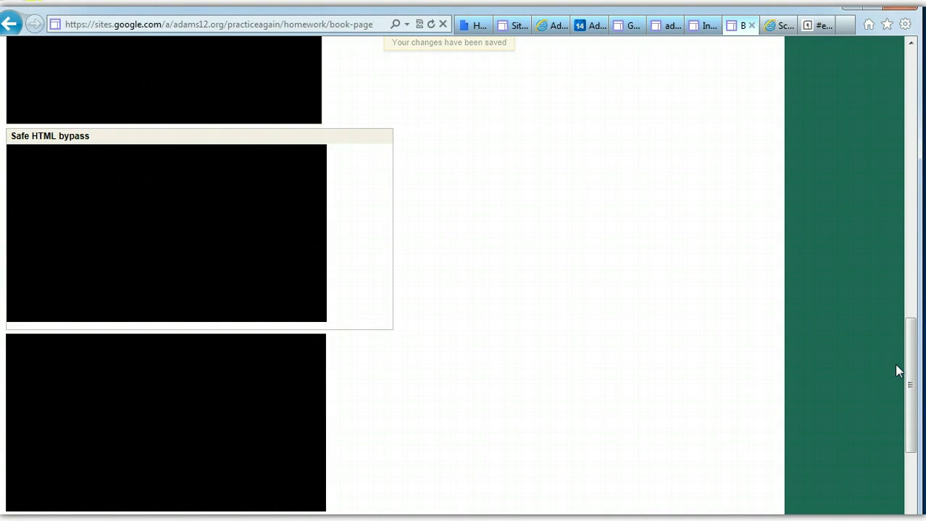